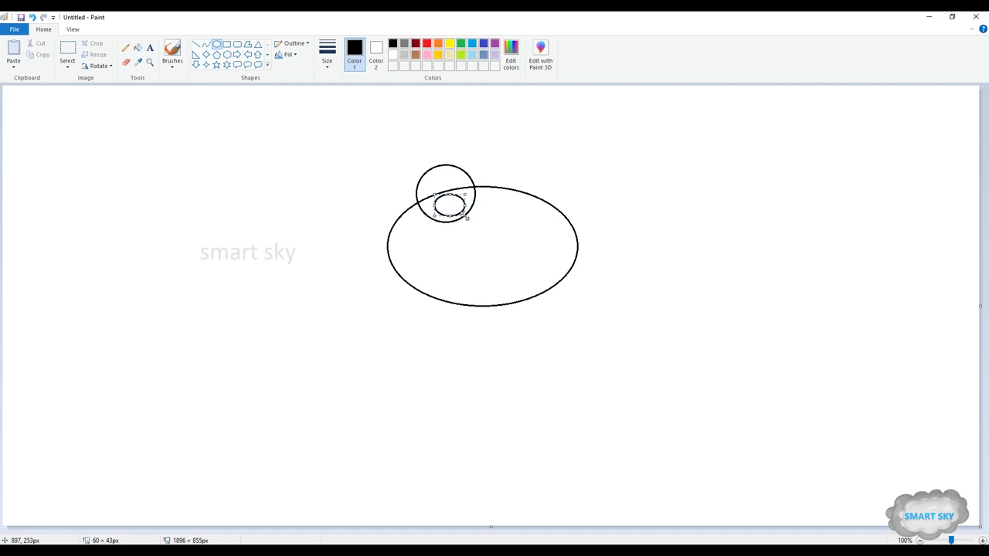
Step: Draw a small circle and a tiny highlight oval inside the eye's pupil, plus a small nostril circle near the middle of the face
mouse_move(449, 205)
mouse_down()
mouse_move(460, 218)
mouse_move(458, 203)
mouse_up()
click(449, 200)
click(472, 238)
drag(469, 238, 477, 246)
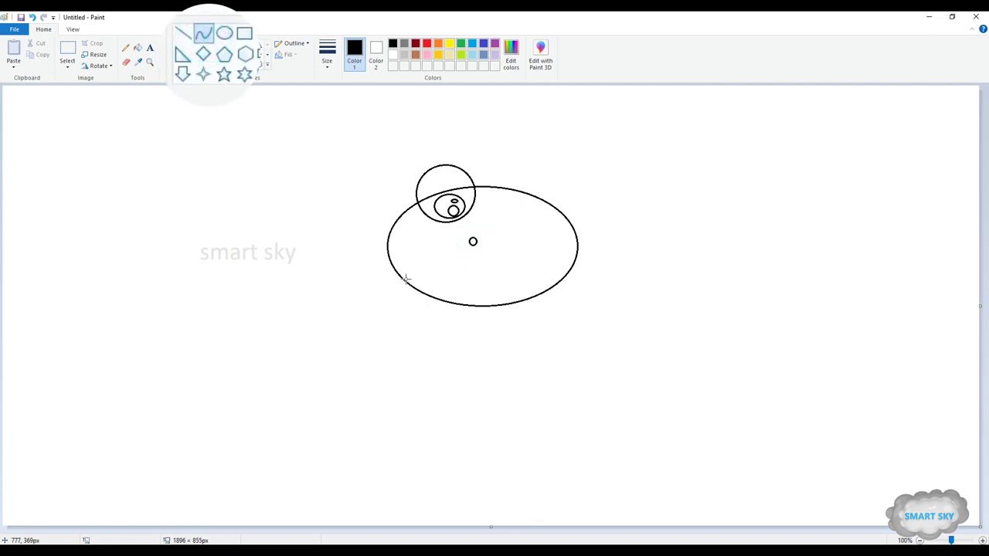
Step: Draw the mouth: a smile curve about 226 × 33 px, a small oval at its centre, and a lower-lip curve about 81 × 29 px on the left
drag(427, 282, 482, 298)
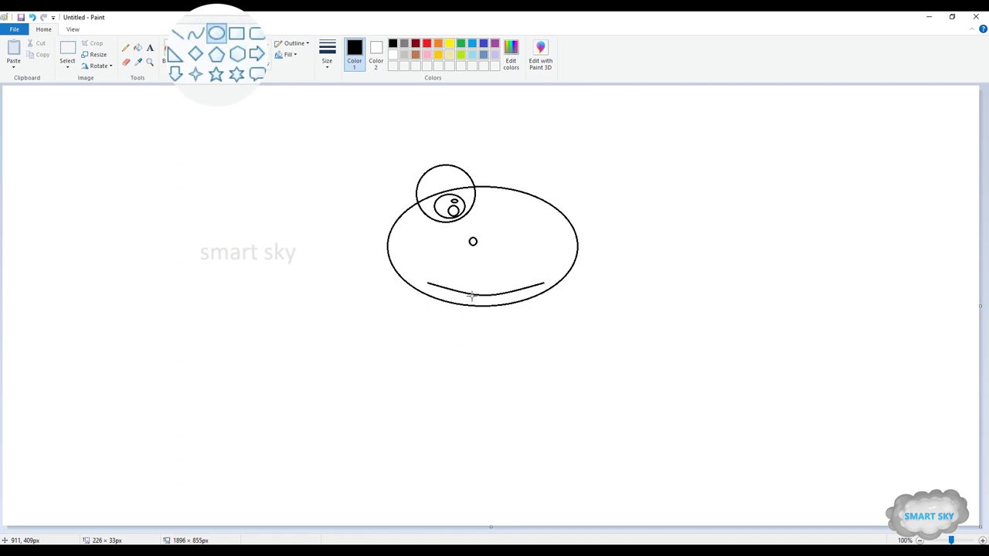
drag(469, 289, 506, 305)
click(206, 44)
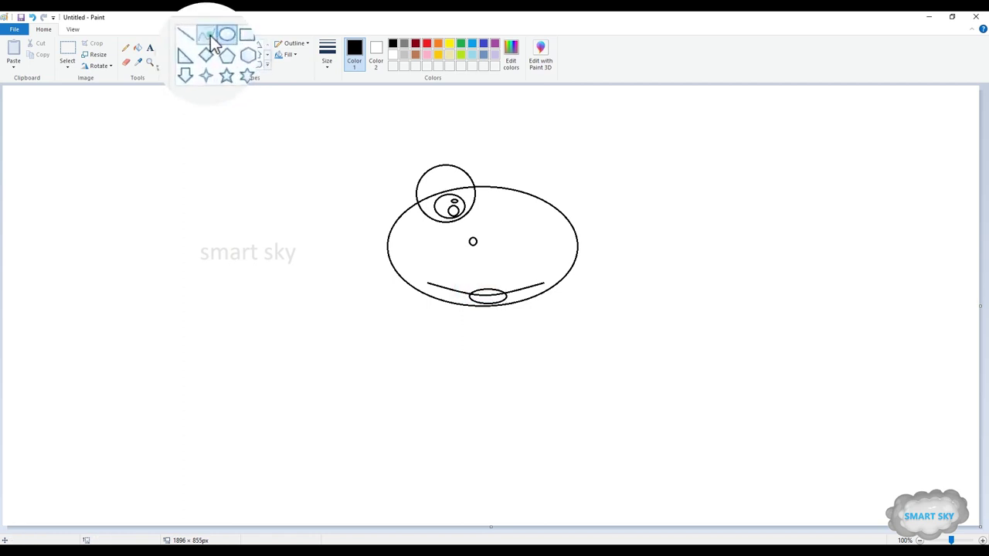
drag(427, 284, 468, 298)
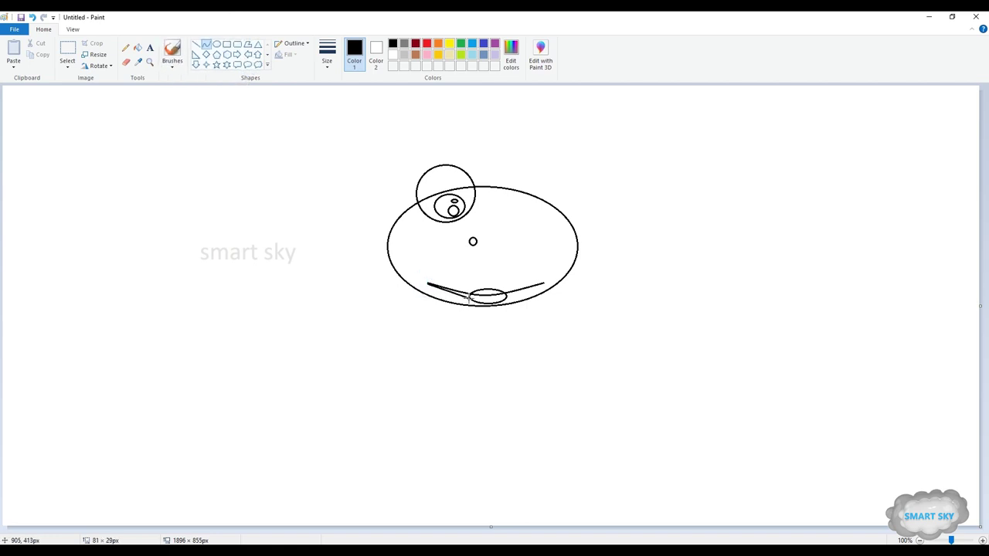
click(446, 288)
Step: Draw a body ellipse about 586 × 295 px below the head and erase most of its upper arc
click(217, 43)
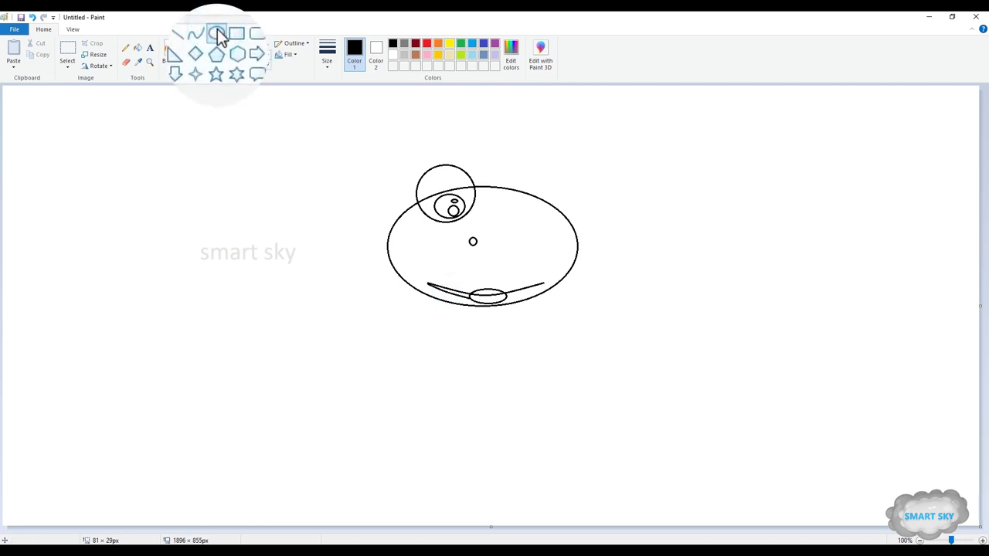
mouse_move(382, 309)
mouse_down()
mouse_move(642, 402)
mouse_move(684, 460)
mouse_up()
drag(581, 408, 510, 438)
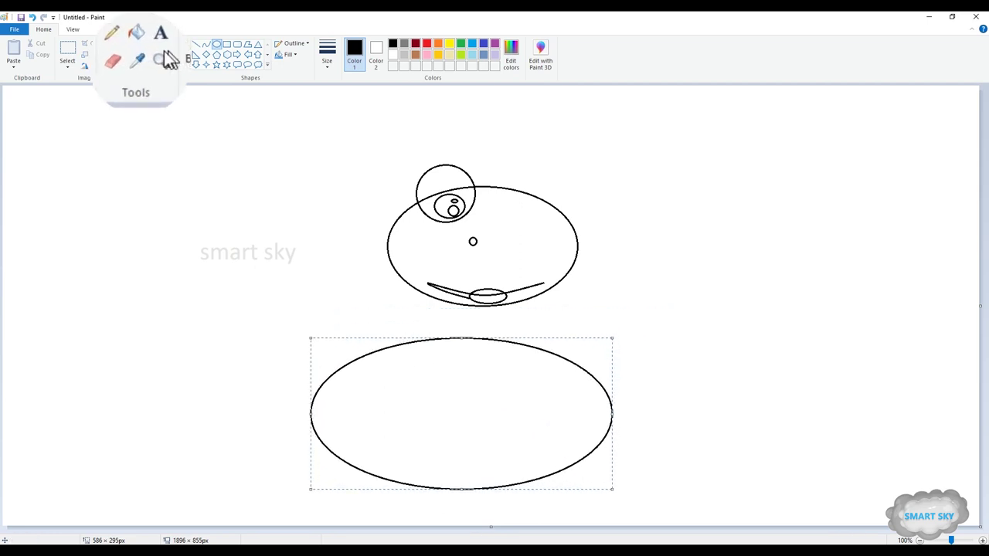
click(113, 62)
drag(368, 357, 495, 340)
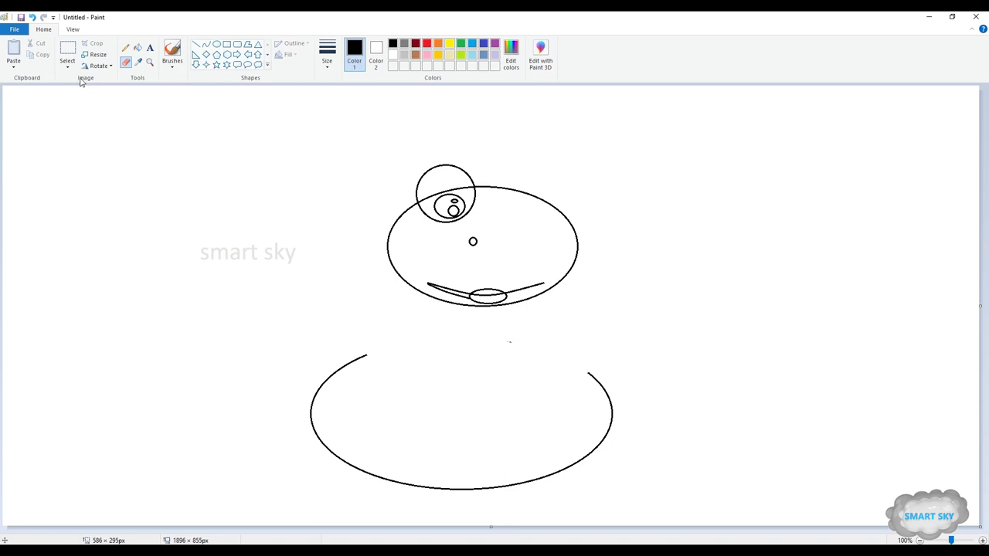
Step: Move the open body outline up to the head, using a transparent rectangular selection so its left end meets the face
click(68, 51)
mouse_move(317, 369)
mouse_down()
mouse_move(286, 350)
mouse_move(613, 457)
mouse_move(666, 502)
mouse_up()
drag(522, 452, 538, 417)
click(67, 67)
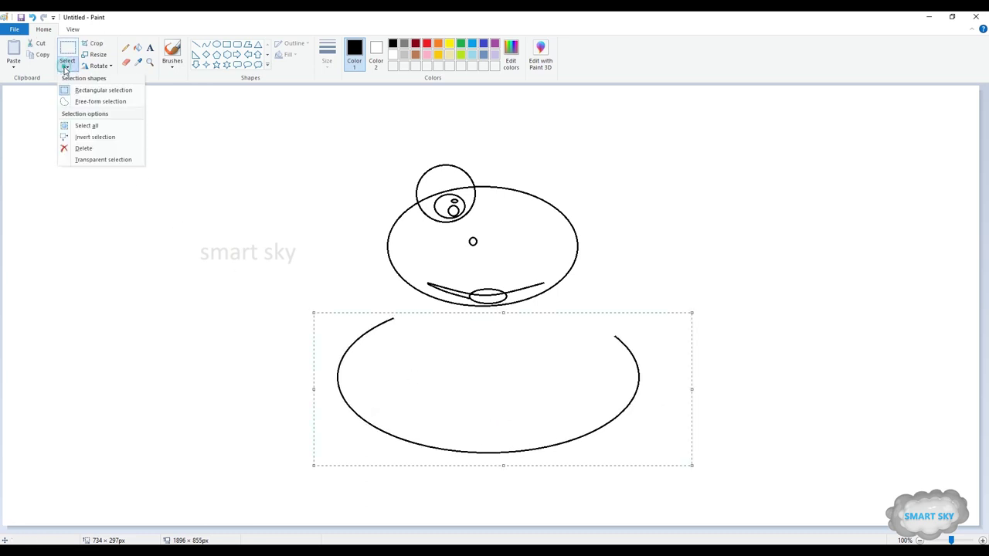
click(94, 159)
drag(490, 409, 508, 377)
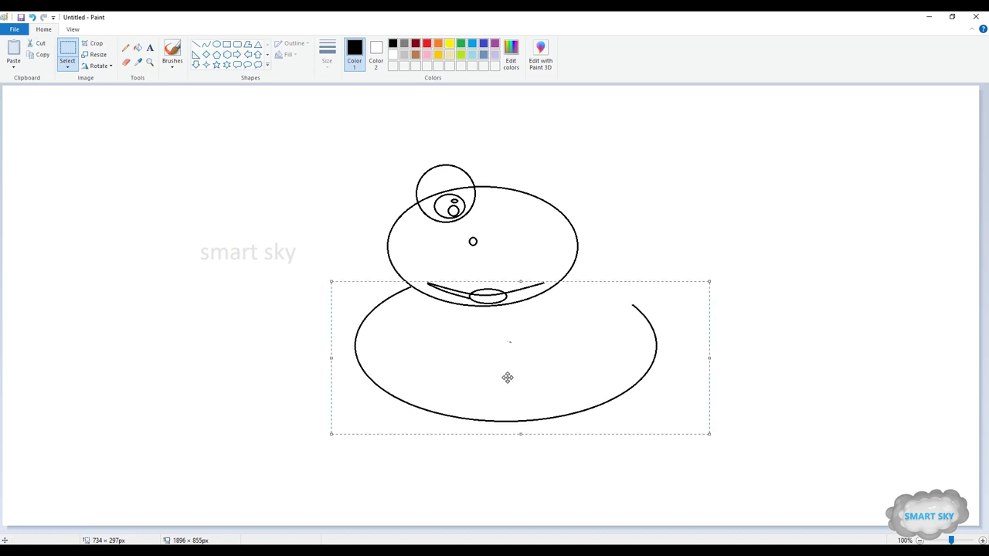
click(830, 395)
Step: Draw a bent thigh curve and a small knee circle left of the body, erasing the inner lines to leave a rounded knee
click(218, 44)
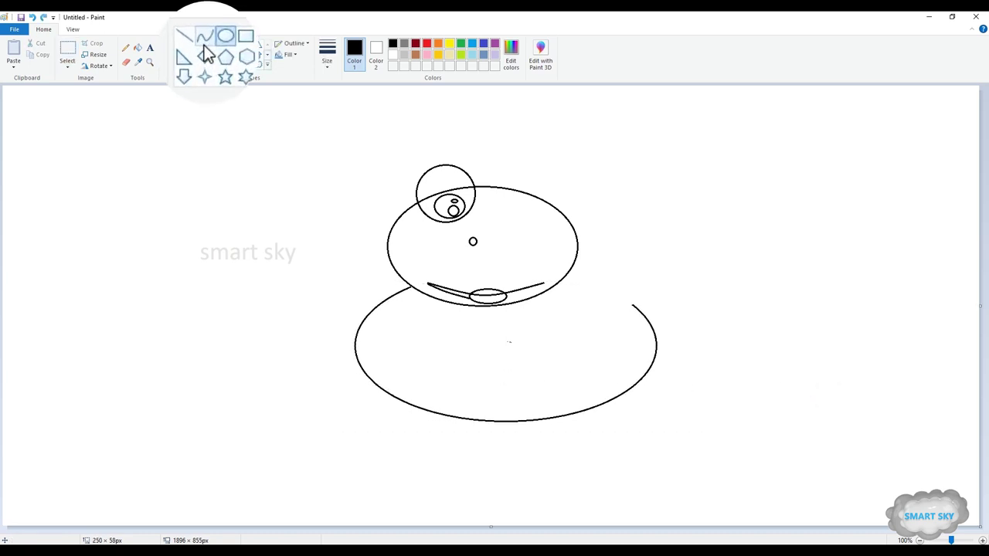
click(205, 40)
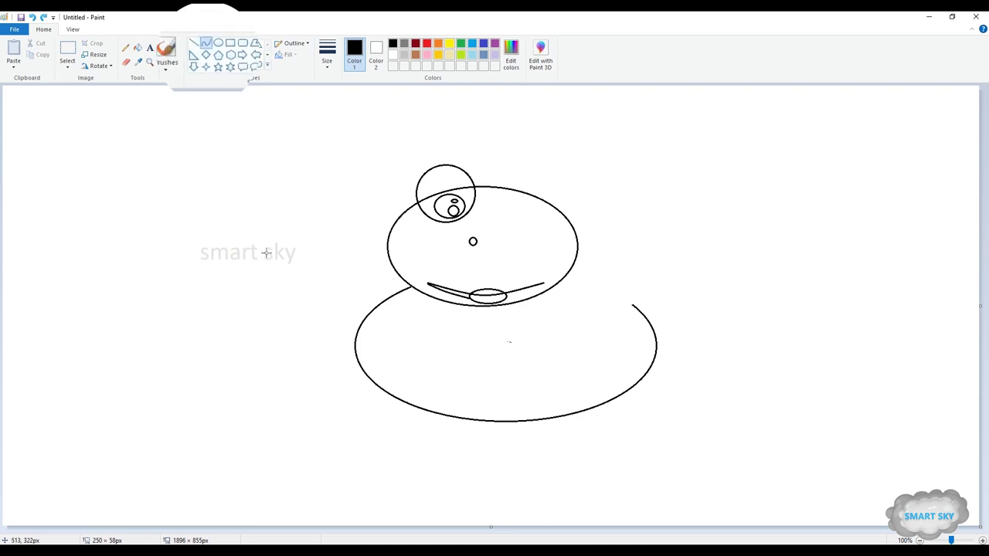
mouse_move(355, 328)
mouse_down()
mouse_move(331, 358)
mouse_move(316, 328)
mouse_up()
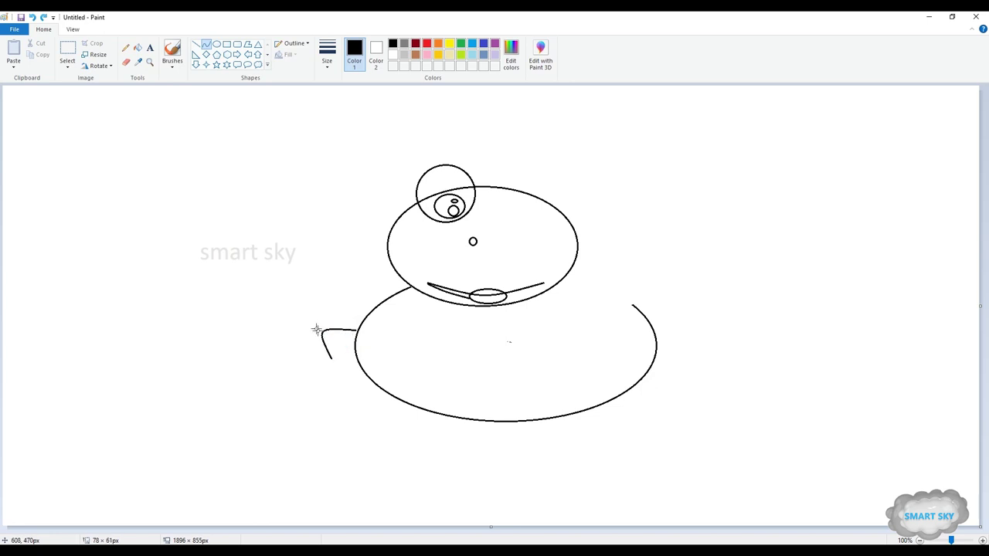
click(225, 39)
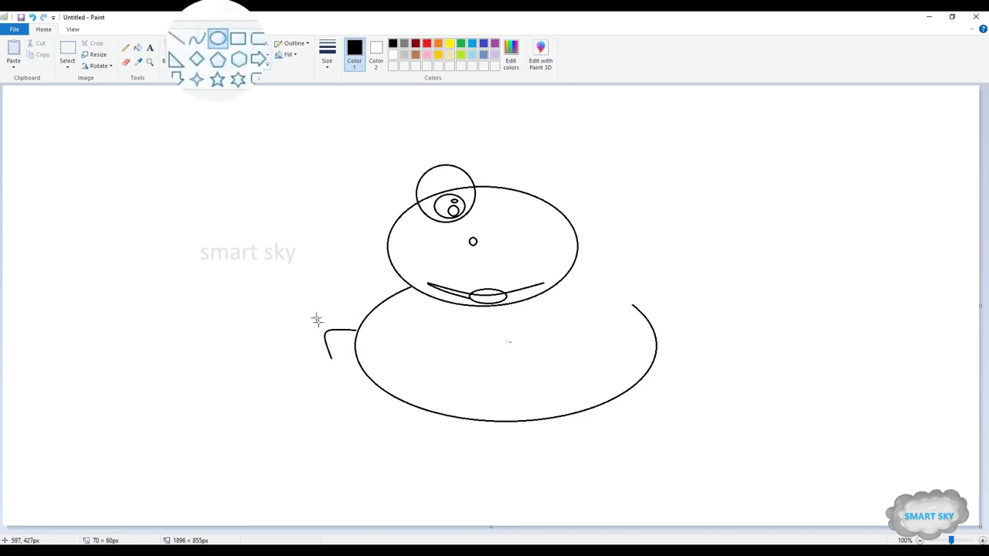
drag(316, 331, 342, 354)
click(126, 62)
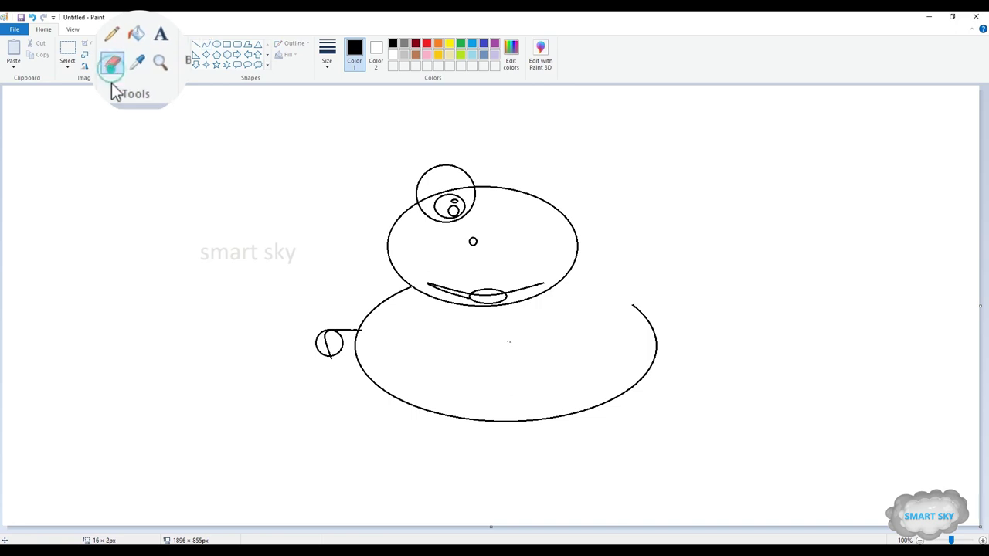
drag(330, 347, 331, 359)
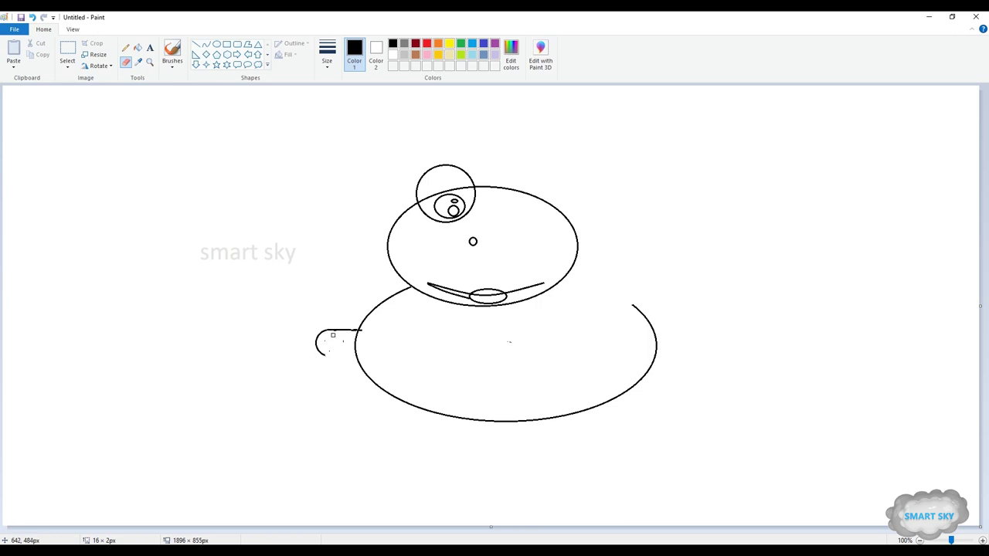
Step: Draw the left leg's outer curve about 184 × 160 px from the knee and an inner curve about 59 × 53 px to the body
click(207, 44)
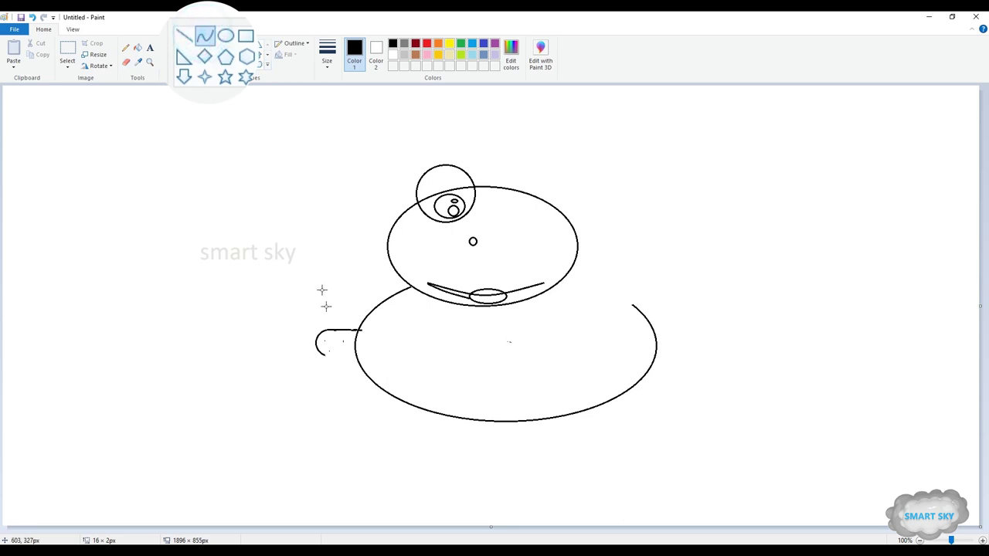
drag(316, 346, 410, 427)
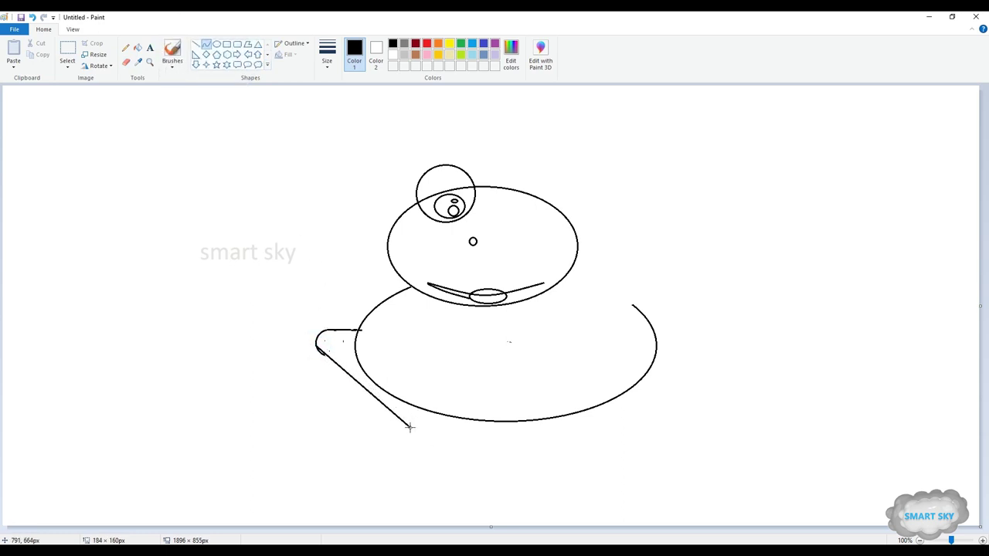
drag(357, 400, 328, 397)
drag(334, 344, 365, 373)
Step: Draw a small five-point star in the blank area left of the frog and erase all but its two lower points
click(217, 44)
click(216, 64)
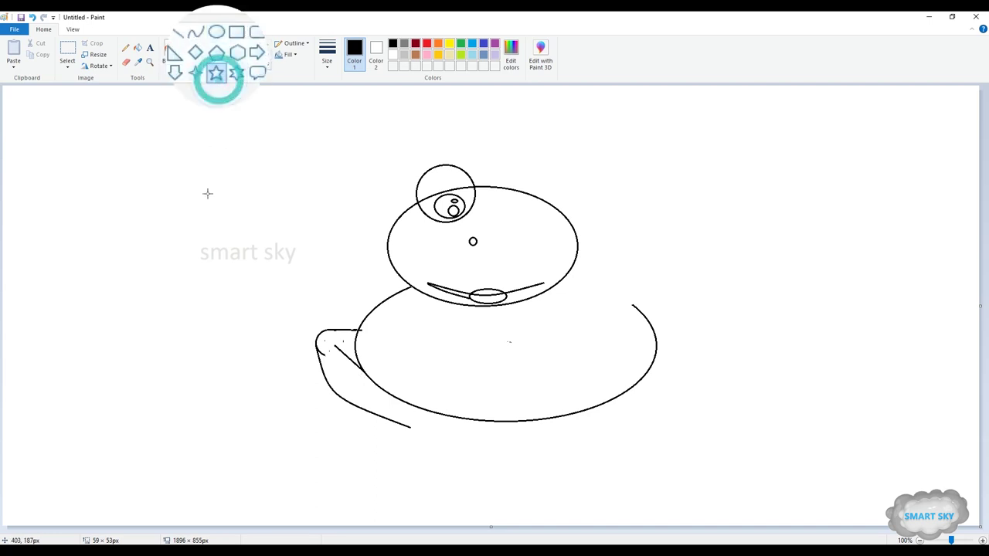
mouse_move(184, 246)
mouse_down()
mouse_move(216, 296)
mouse_move(228, 296)
mouse_move(226, 271)
mouse_move(215, 277)
mouse_up()
click(67, 51)
click(113, 65)
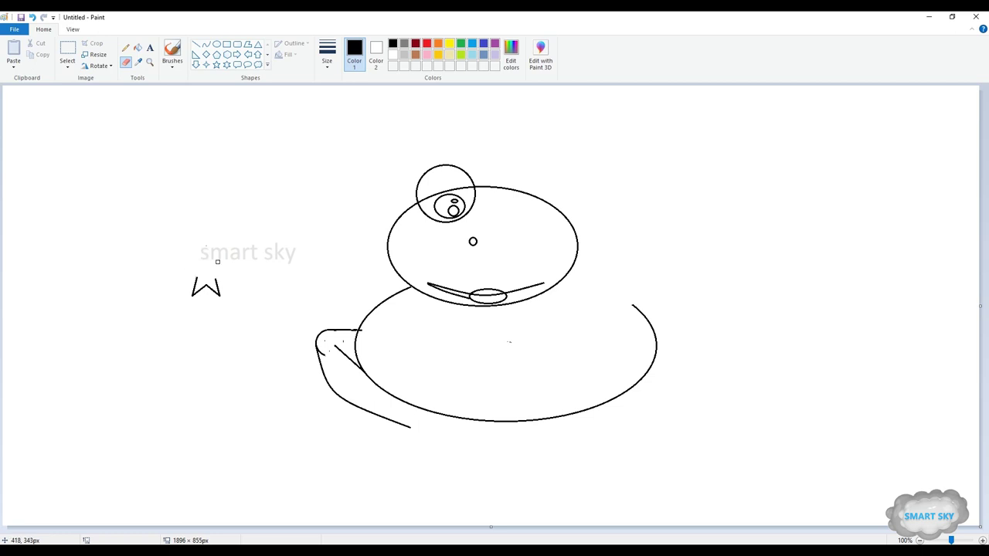
Step: Copy the two-pointed claw shape and place two pasted copies over the original, offset to either side, to form more claws
click(67, 52)
drag(186, 275, 230, 302)
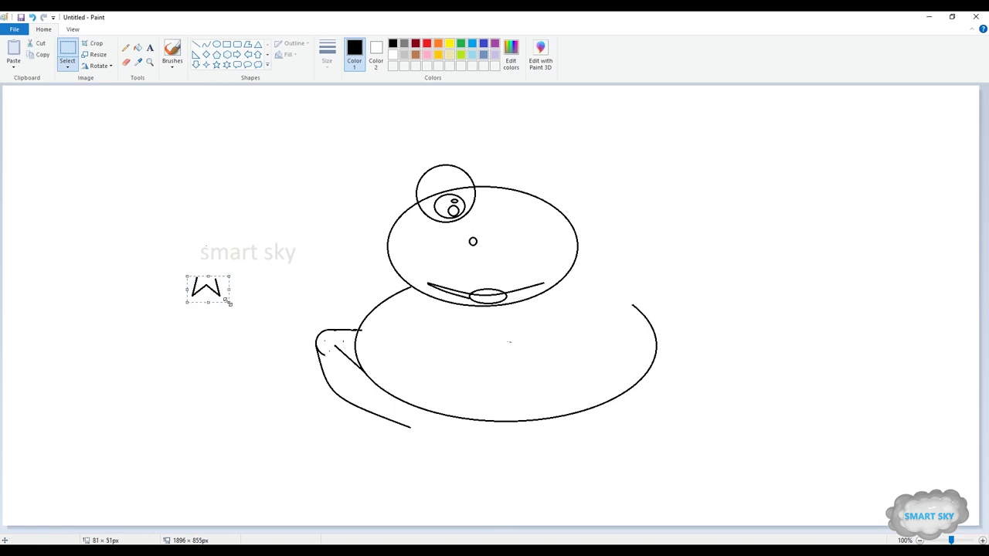
key(ctrl+c)
key(ctrl+v)
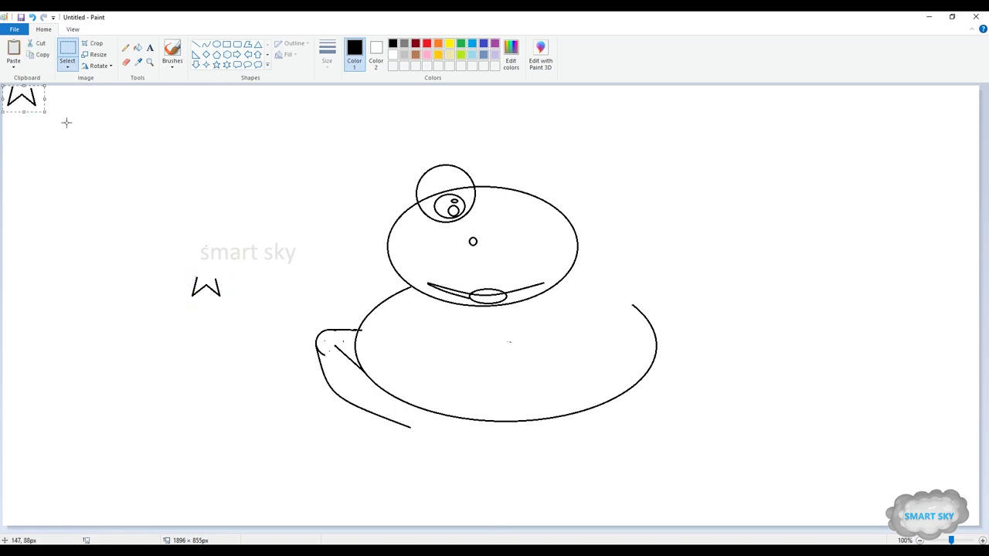
drag(29, 99, 202, 284)
key(ctrl+v)
mouse_move(21, 100)
mouse_down()
mouse_move(199, 191)
mouse_move(218, 285)
mouse_up()
Step: Erase the overlapping lines in the middle of the claws to leave one clean zigzag outline
click(126, 62)
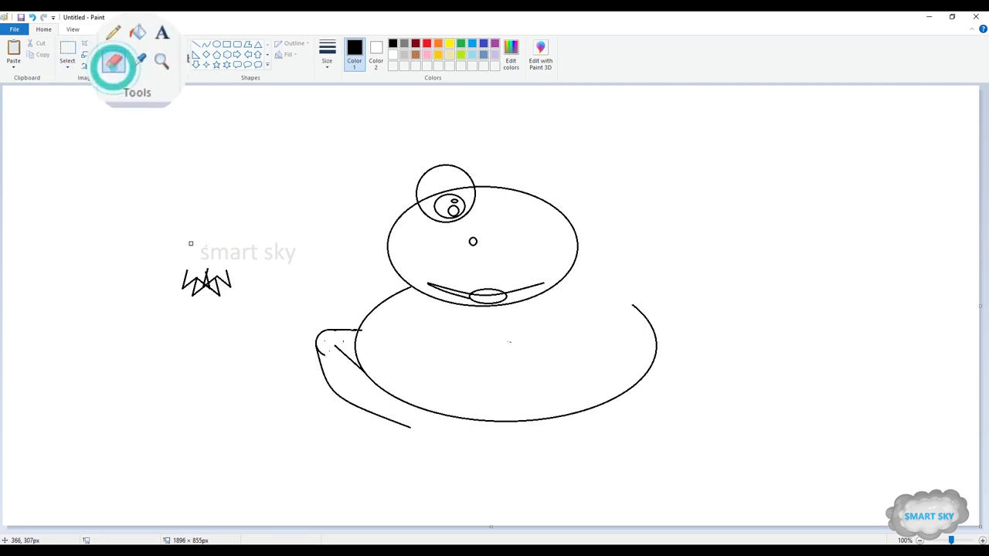
drag(206, 282, 206, 269)
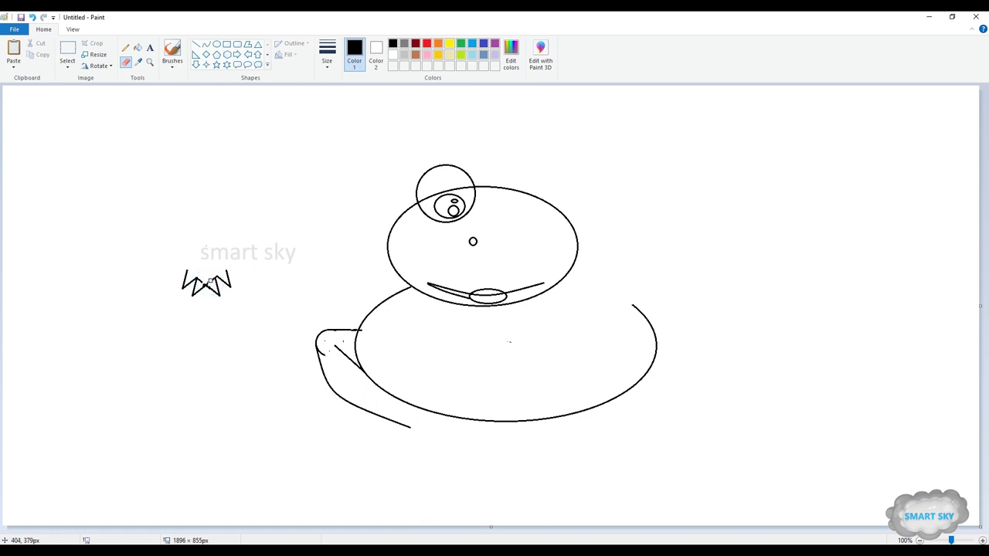
drag(211, 281, 212, 279)
click(201, 282)
click(205, 283)
click(206, 283)
click(205, 283)
click(204, 282)
Step: Draw a curve on each side above the claws to form the sides of the foot
click(205, 44)
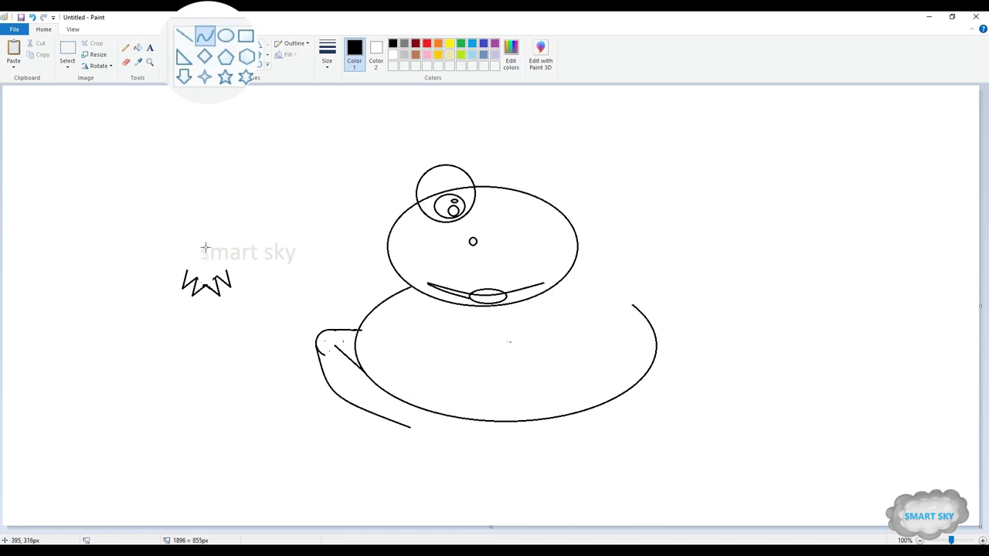
drag(200, 248, 187, 271)
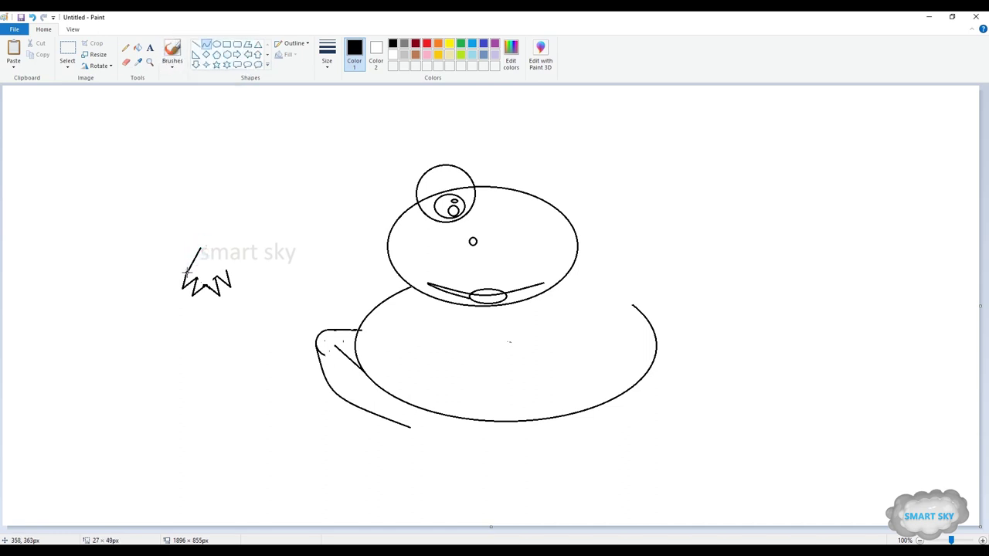
click(188, 258)
mouse_move(231, 286)
mouse_down()
mouse_move(206, 248)
mouse_move(223, 253)
mouse_up()
Step: Move the foot to the lower end of the left leg and join it to the body with a curve about 26 × 57 px
click(67, 54)
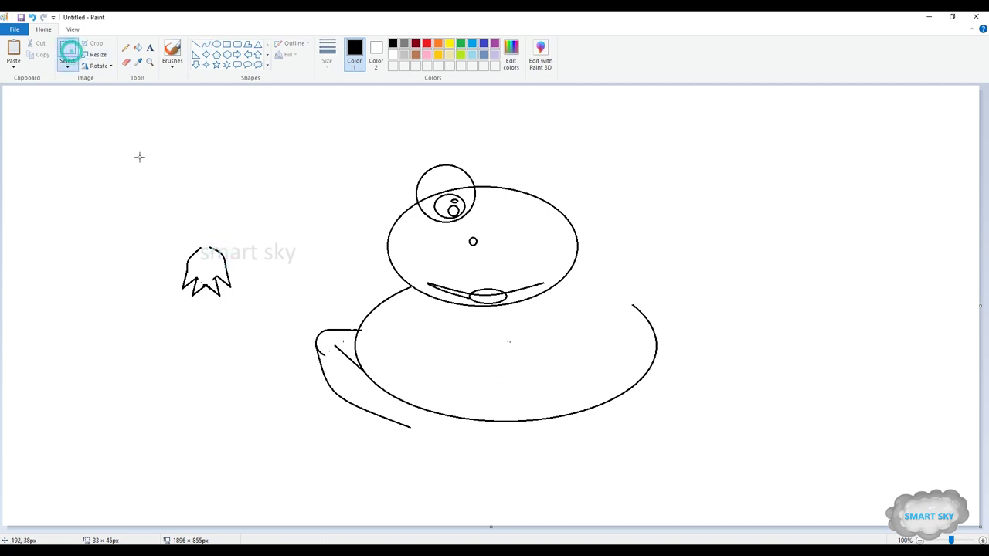
drag(171, 241, 321, 397)
mouse_move(391, 438)
mouse_down()
mouse_move(455, 464)
mouse_move(403, 454)
mouse_move(414, 456)
mouse_up()
click(207, 45)
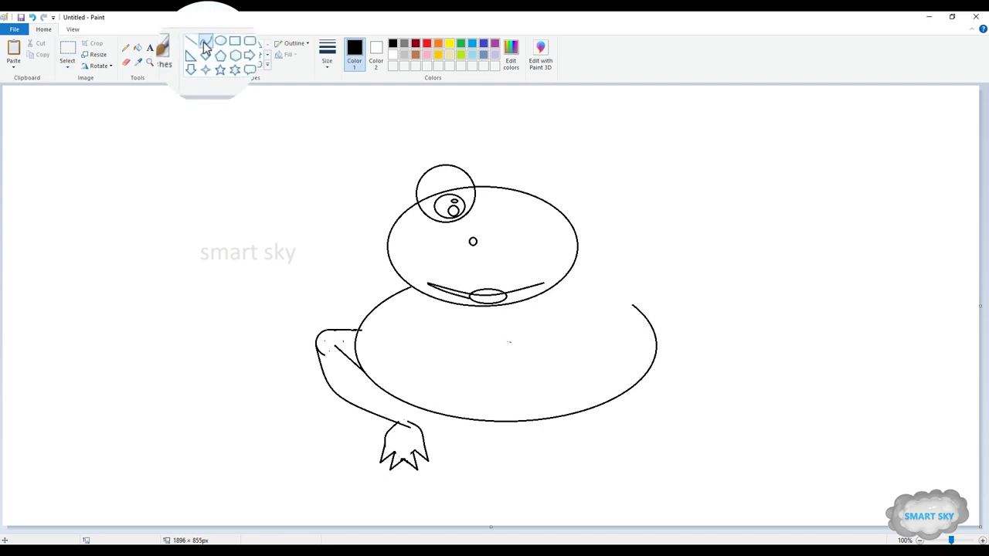
drag(420, 432, 412, 405)
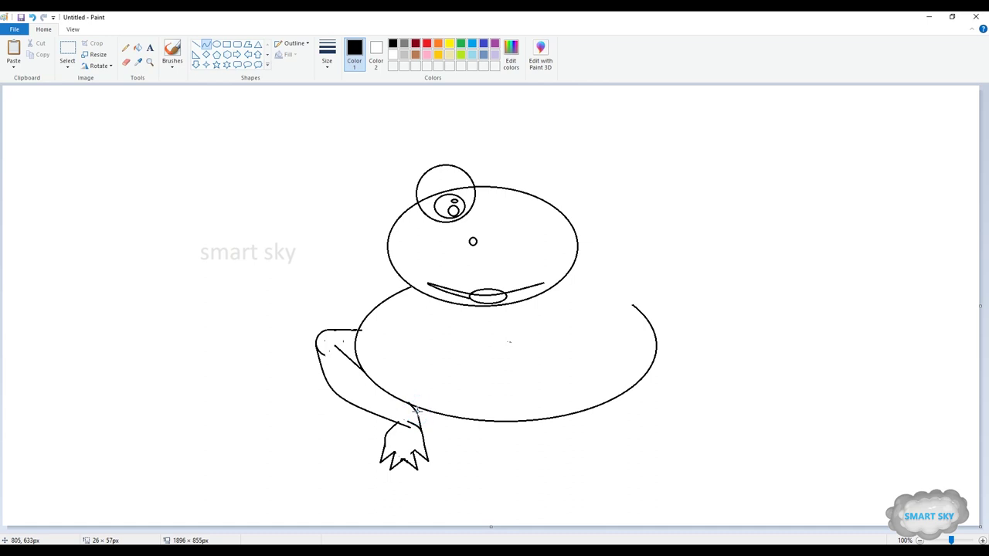
Step: Erase the stray line ends at the ankle and below the knee of the left leg
click(126, 62)
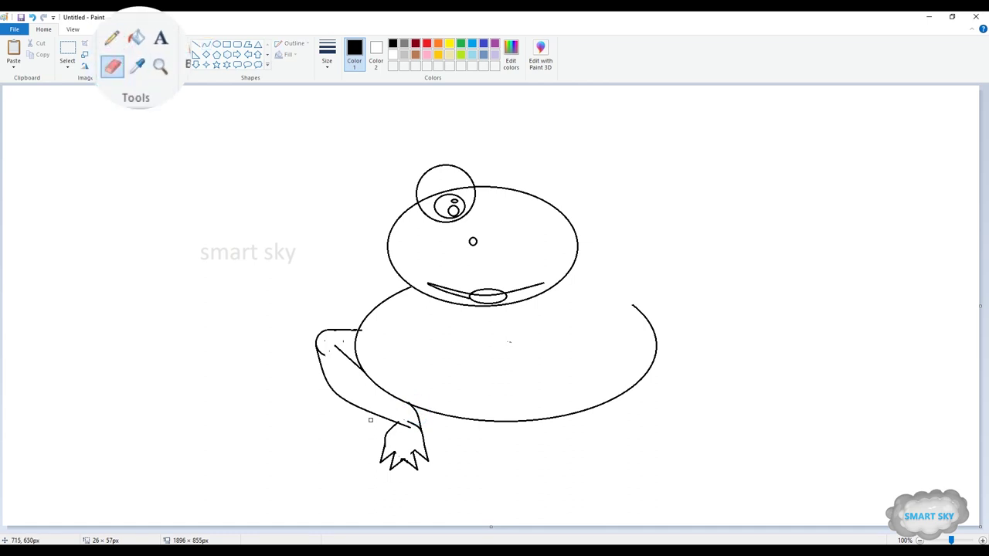
click(405, 431)
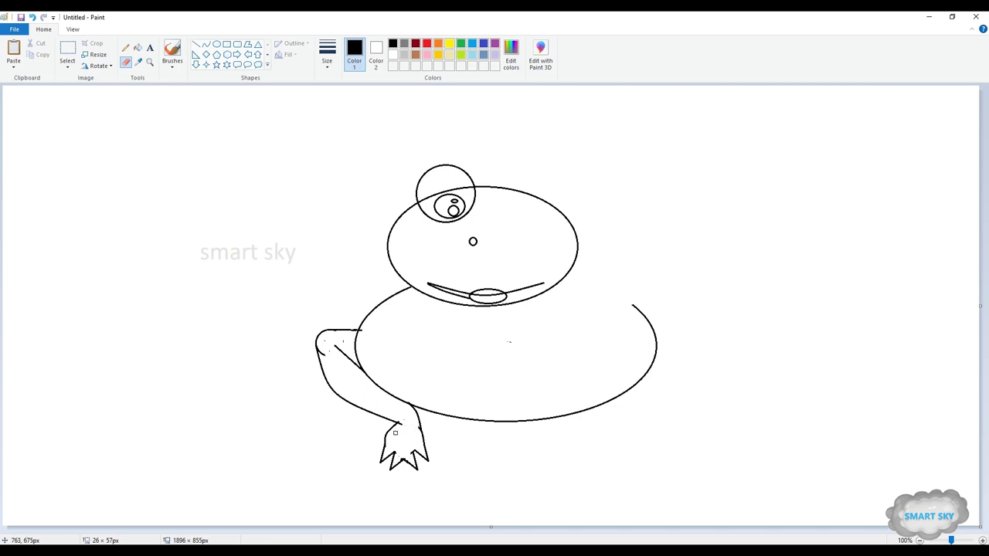
drag(400, 429, 402, 422)
drag(325, 357, 321, 353)
Step: Draw a toe line on the foot and two crease curves about 78 × 40 px and 53 × 33 px on the leg, creases in the thinnest line
click(206, 44)
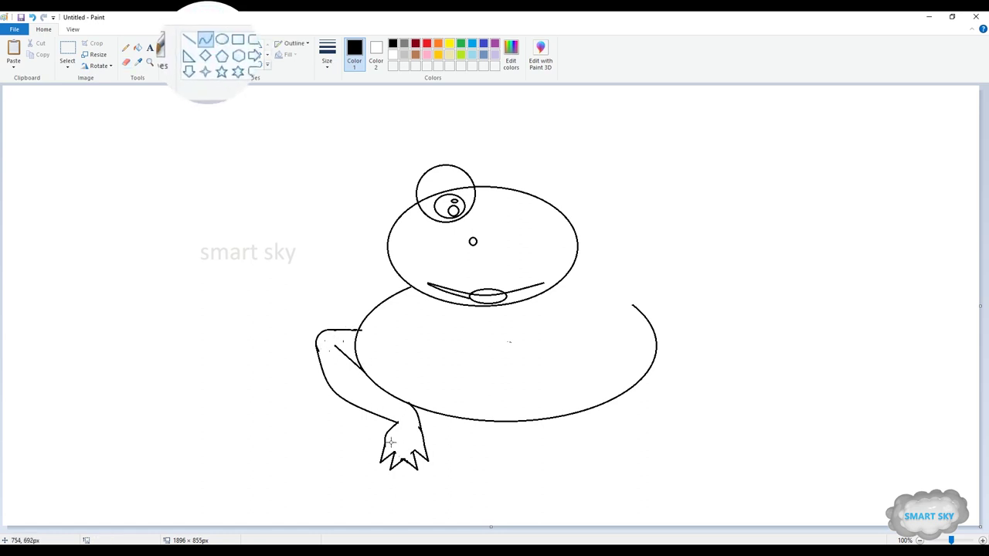
mouse_move(390, 444)
mouse_down()
mouse_move(405, 462)
mouse_move(396, 456)
mouse_up()
drag(346, 389, 364, 405)
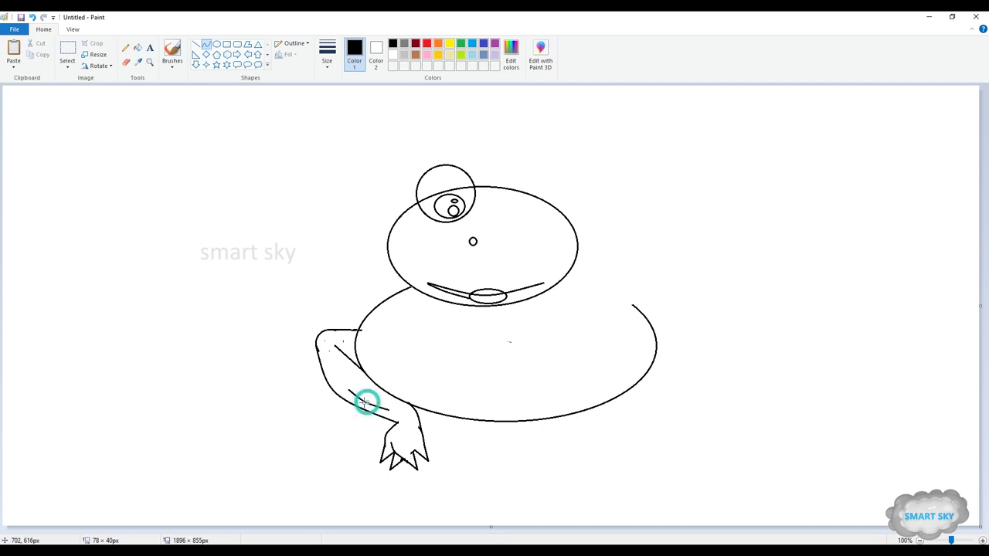
click(327, 55)
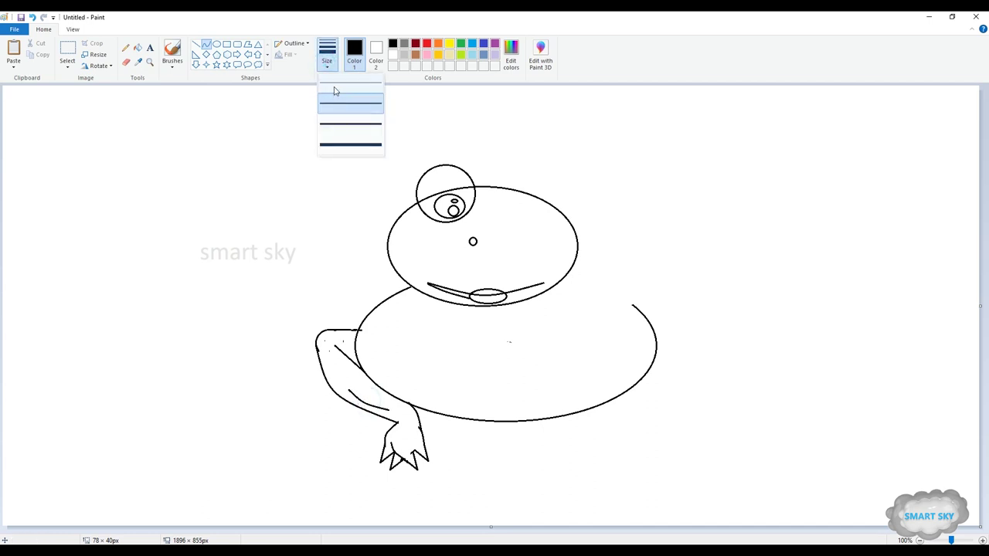
click(333, 83)
mouse_move(332, 361)
mouse_down()
mouse_move(354, 376)
mouse_move(340, 372)
mouse_up()
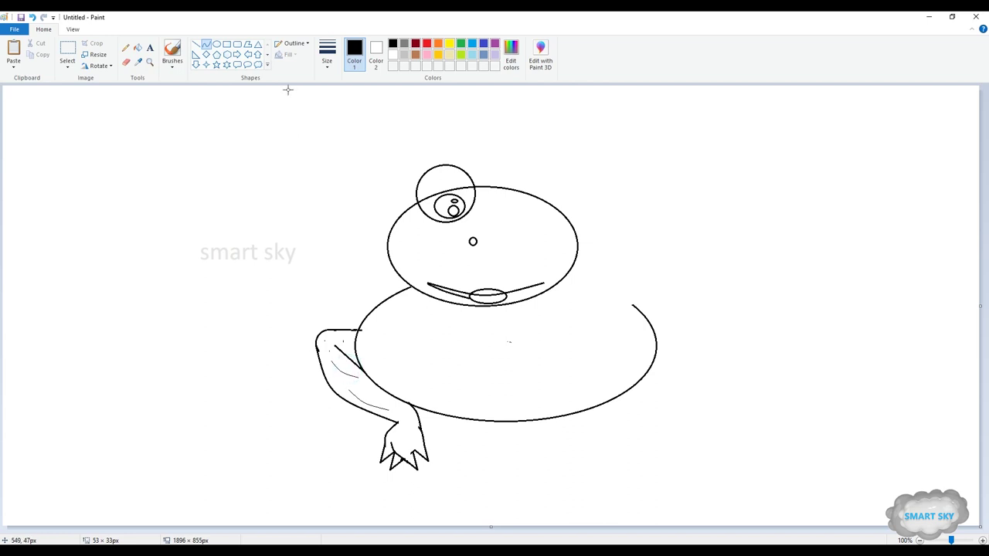
Step: Set the line thickness to the second-thinnest size and draw the remaining toe lines on the foot
click(328, 56)
click(336, 104)
mouse_move(402, 443)
mouse_down()
mouse_move(411, 456)
mouse_move(404, 435)
mouse_move(425, 458)
mouse_move(414, 450)
mouse_up()
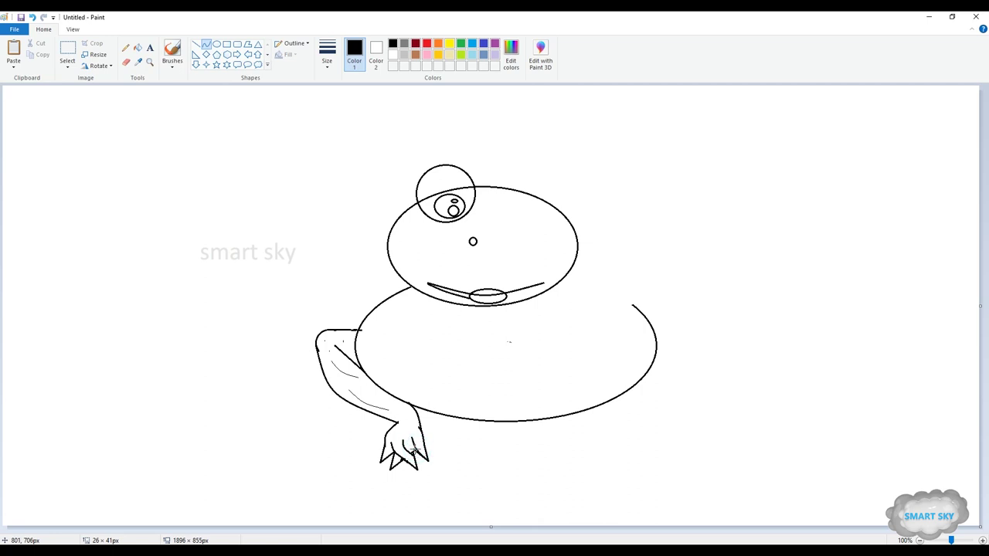
Step: Draw crease curves across the left leg's foot in the thinnest line, one about 28 × 25 px
click(325, 57)
click(338, 91)
mouse_move(397, 425)
mouse_down()
mouse_move(422, 442)
mouse_move(388, 431)
mouse_move(394, 441)
mouse_up()
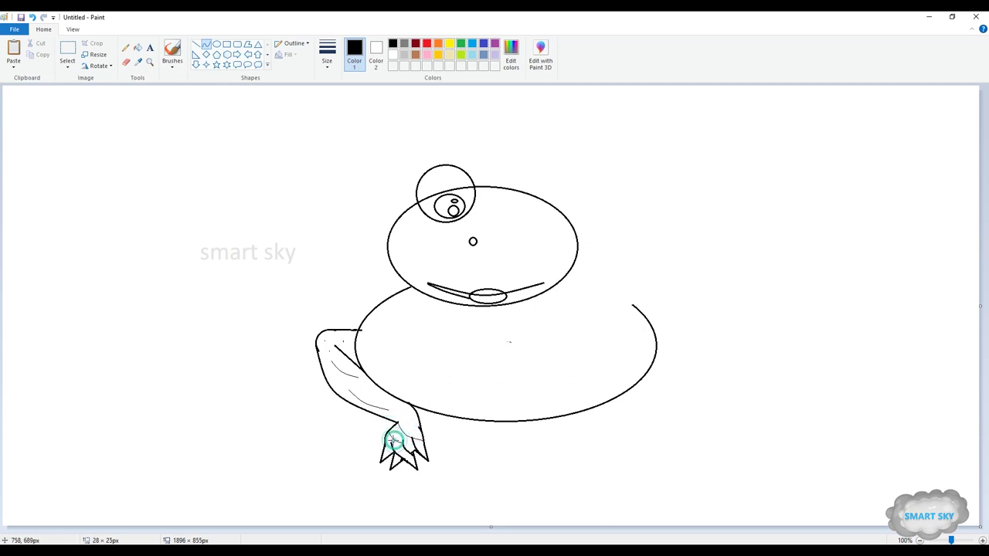
Step: Draw a four-point star about 104 × 124 px in the second-thickest line on the empty area beside the frog
click(206, 65)
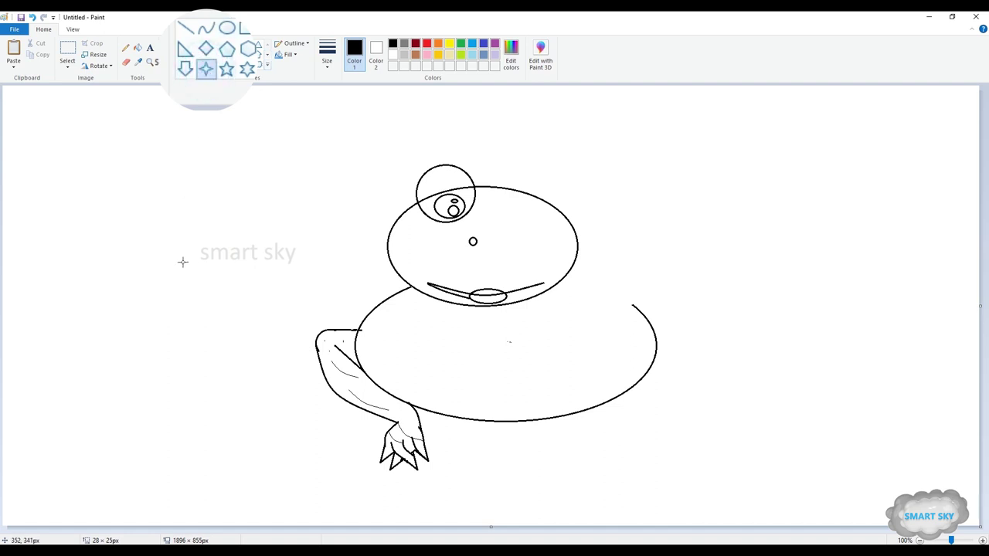
click(324, 51)
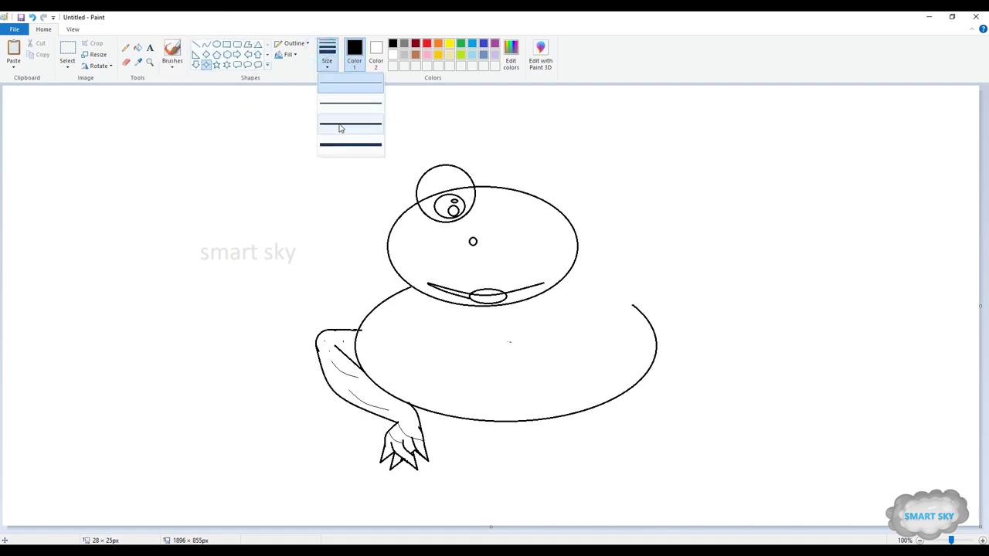
click(338, 123)
drag(174, 244, 227, 305)
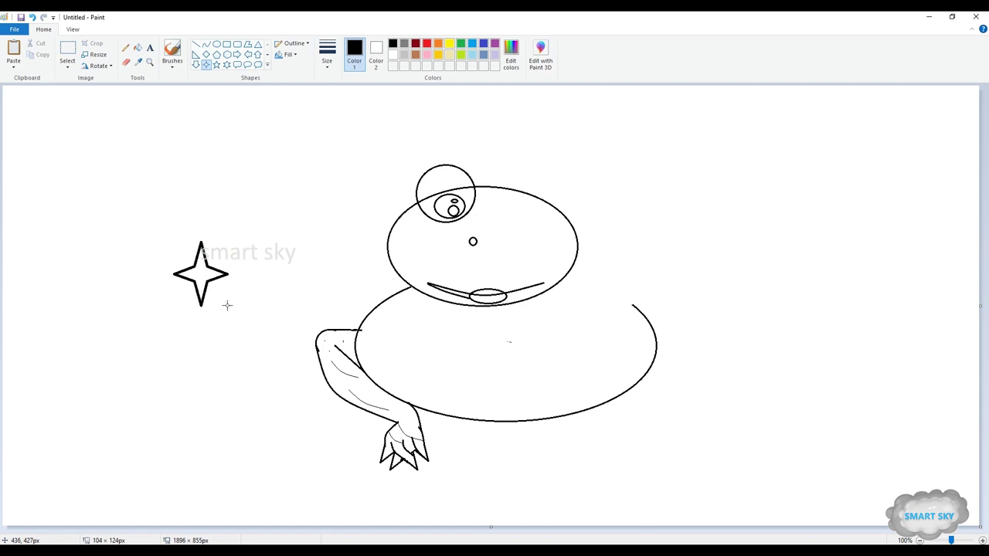
Step: Separate the star's lower point, move it below the star, and paste the copied toe piece over its upper end
click(67, 51)
drag(181, 281, 171, 373)
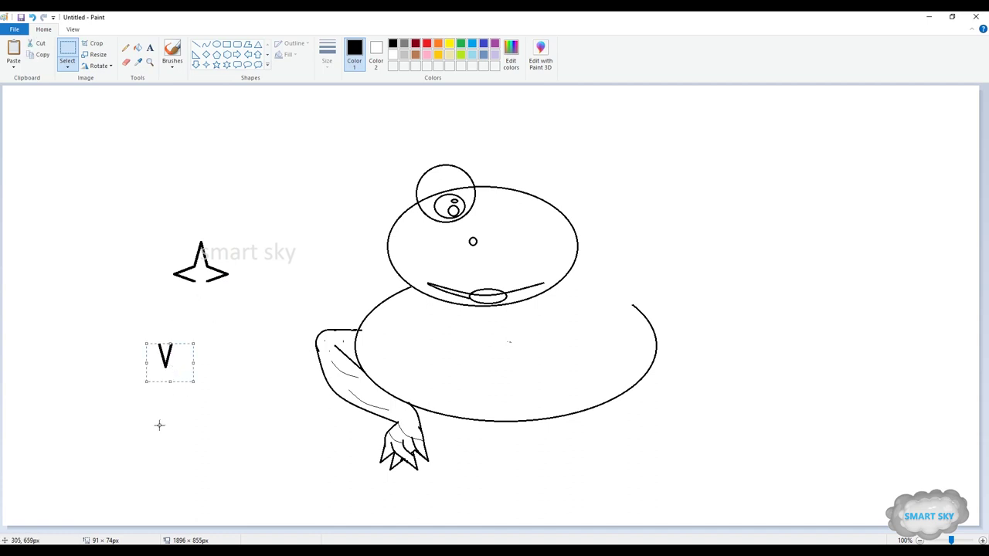
click(157, 463)
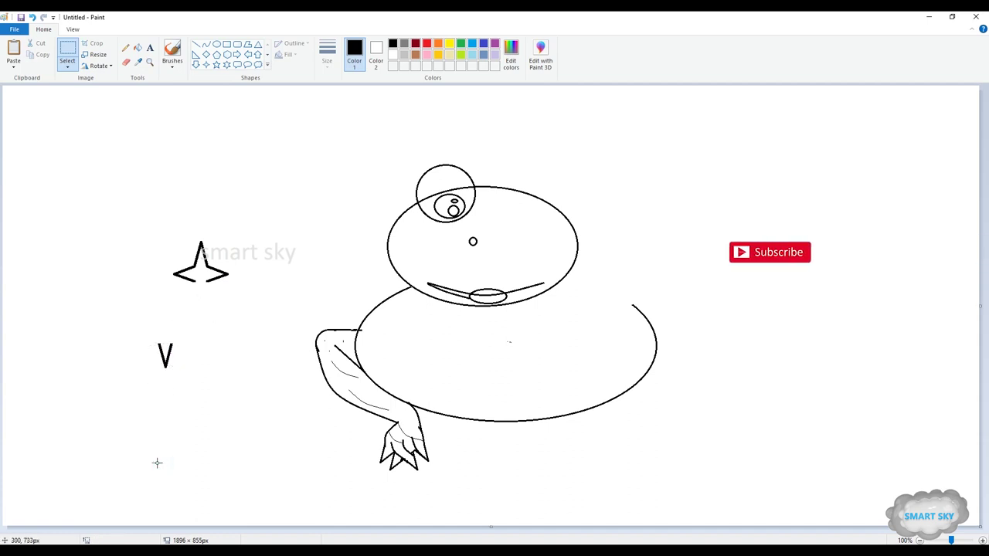
key(ctrl+v)
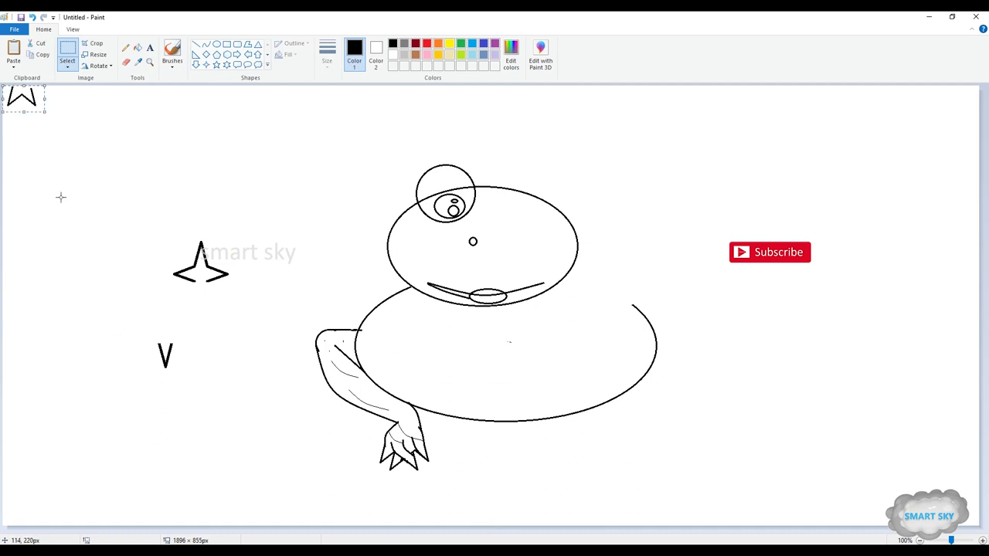
drag(26, 96, 167, 347)
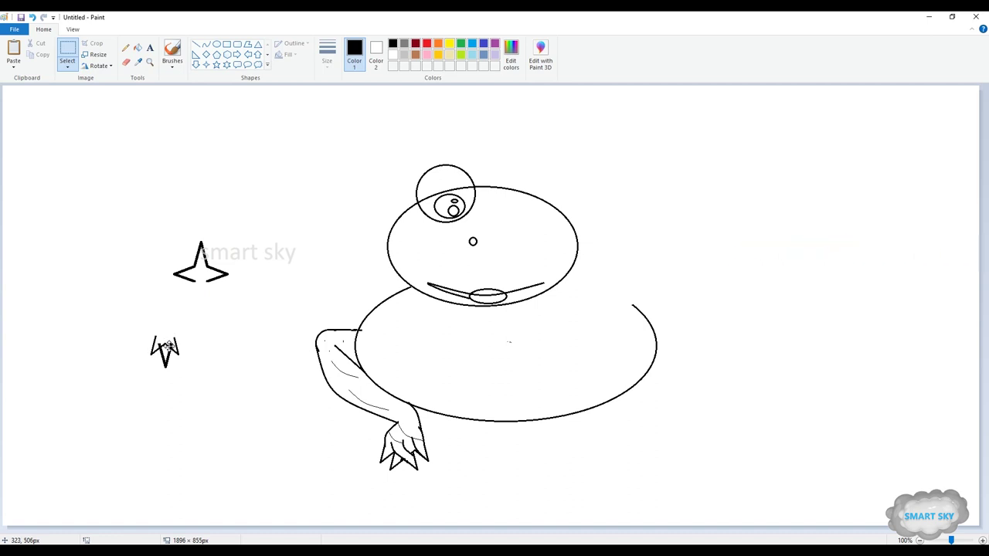
Step: Erase the rest of the star and the overlapping lines inside the small foot
click(126, 62)
drag(207, 283, 205, 280)
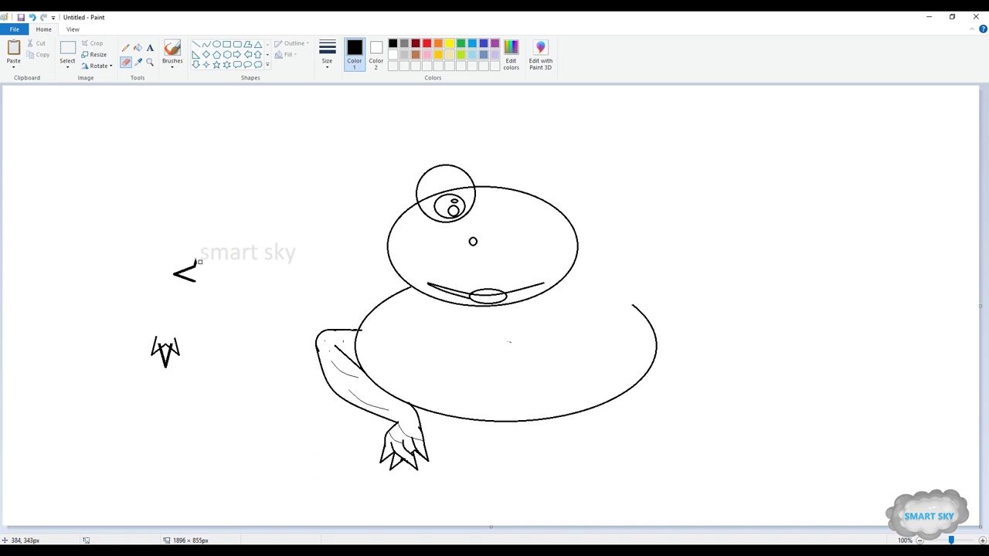
drag(197, 258, 161, 349)
Step: Close the top of the small foot with curves about 20 × 17 px and move it to the body's lower edge beside the left foot
click(207, 44)
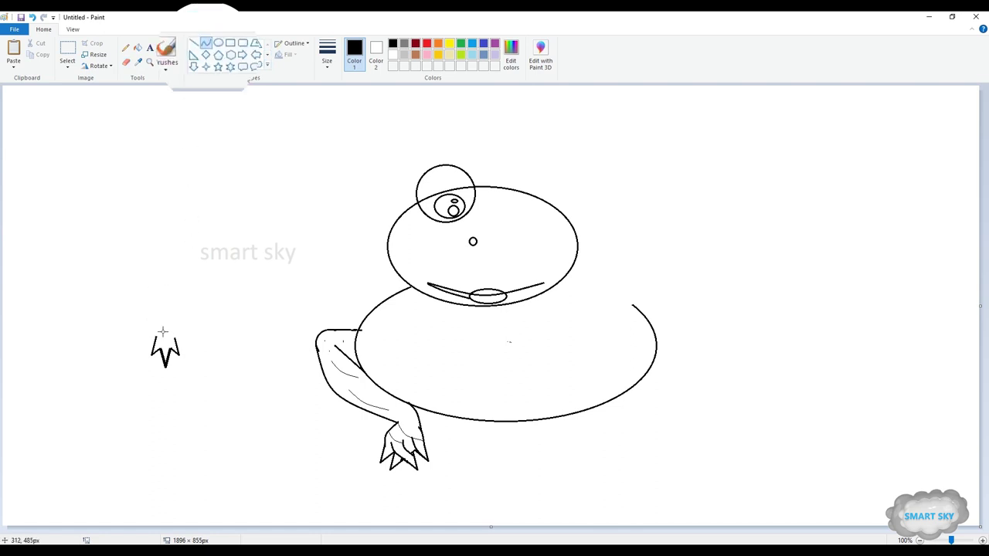
mouse_move(163, 331)
mouse_down()
mouse_move(150, 356)
mouse_move(167, 333)
mouse_up()
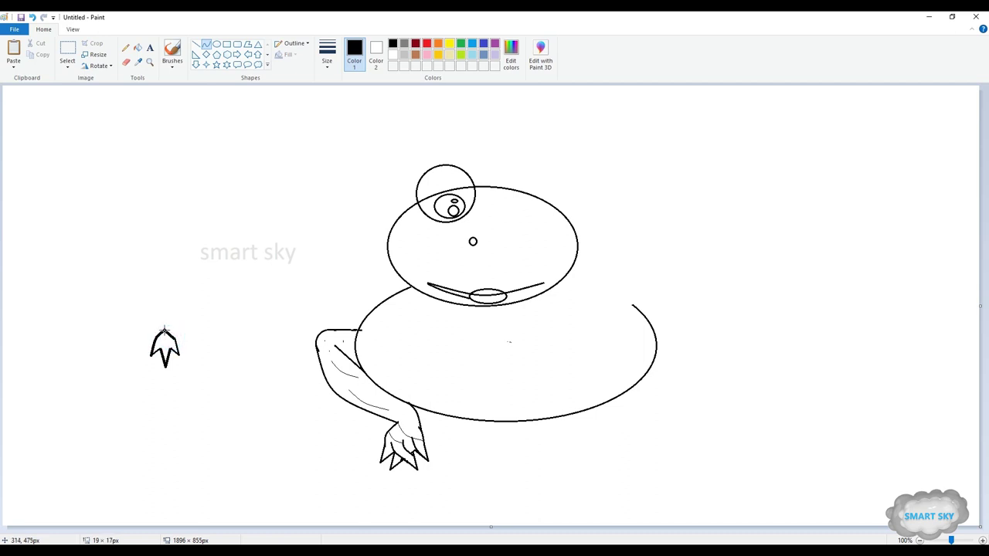
click(172, 334)
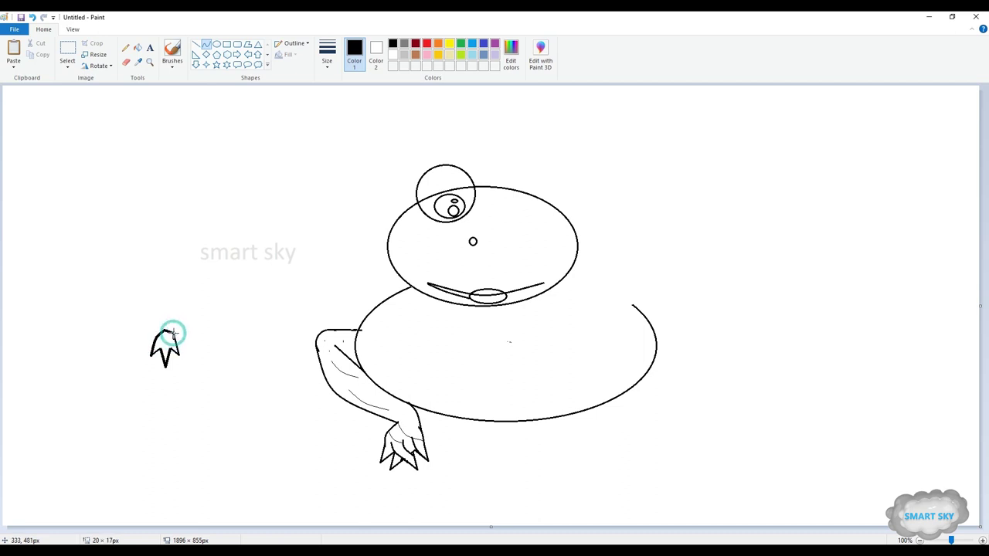
click(68, 49)
mouse_move(139, 323)
mouse_down()
mouse_move(198, 382)
mouse_move(412, 453)
mouse_move(458, 448)
mouse_move(453, 442)
mouse_up()
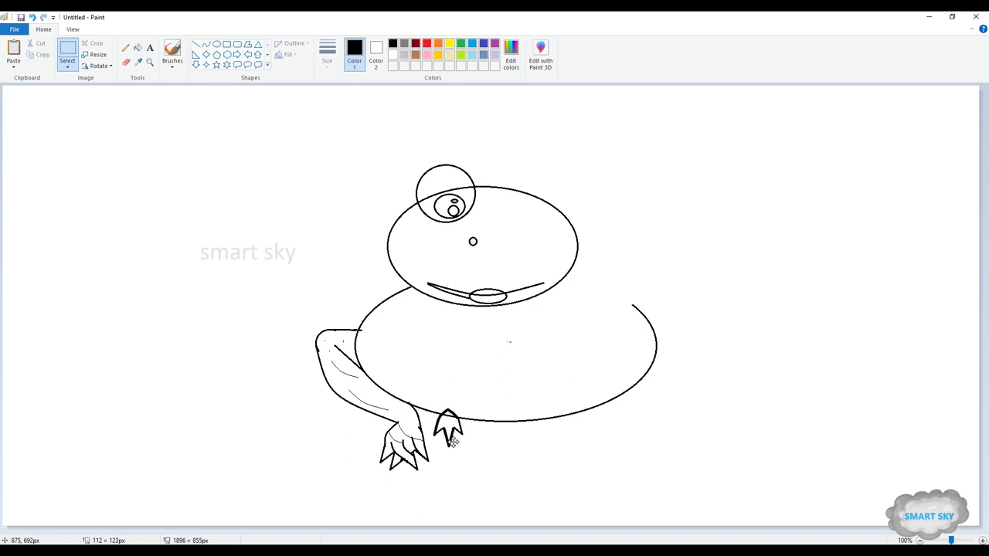
Step: Draw the front leg's sides as second-thinnest curves about 112 × 159 px and 166 × 171 px, and erase the overlapping lines inside its foot
click(205, 44)
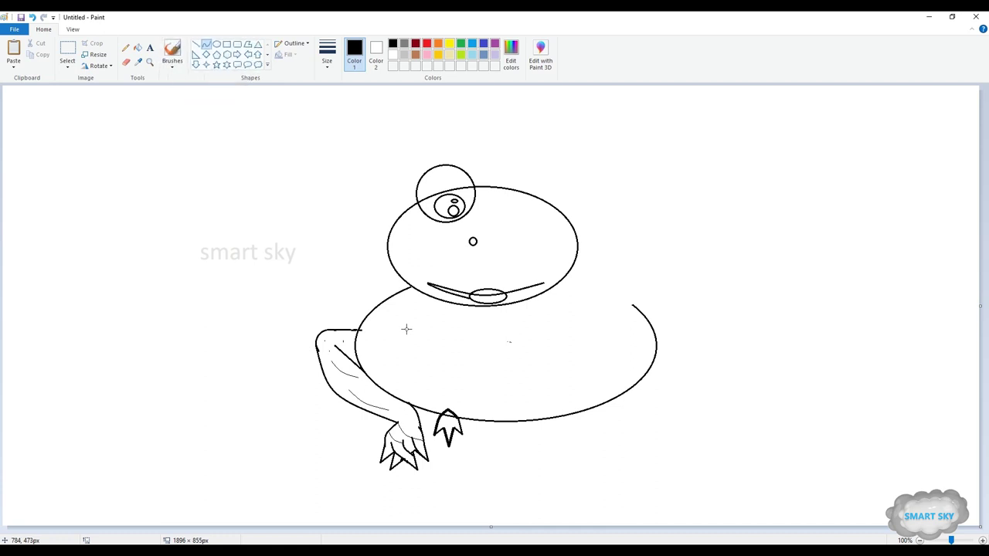
click(327, 55)
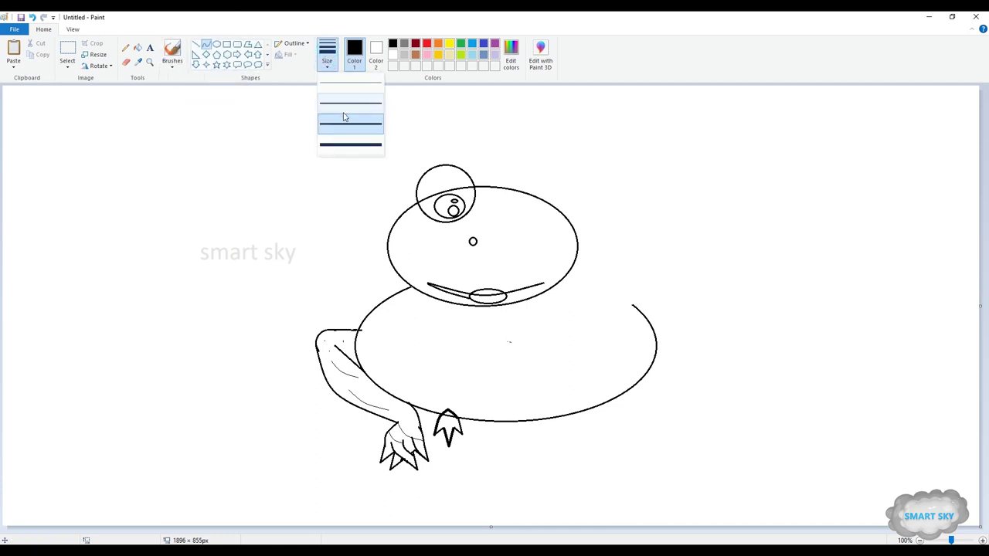
click(340, 102)
drag(402, 339, 433, 397)
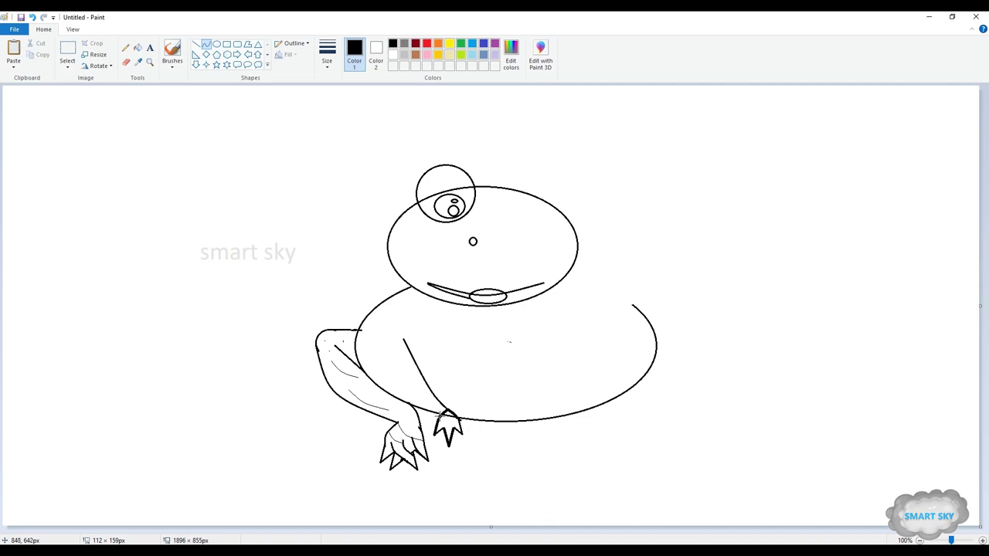
drag(443, 416, 356, 328)
drag(402, 373, 381, 388)
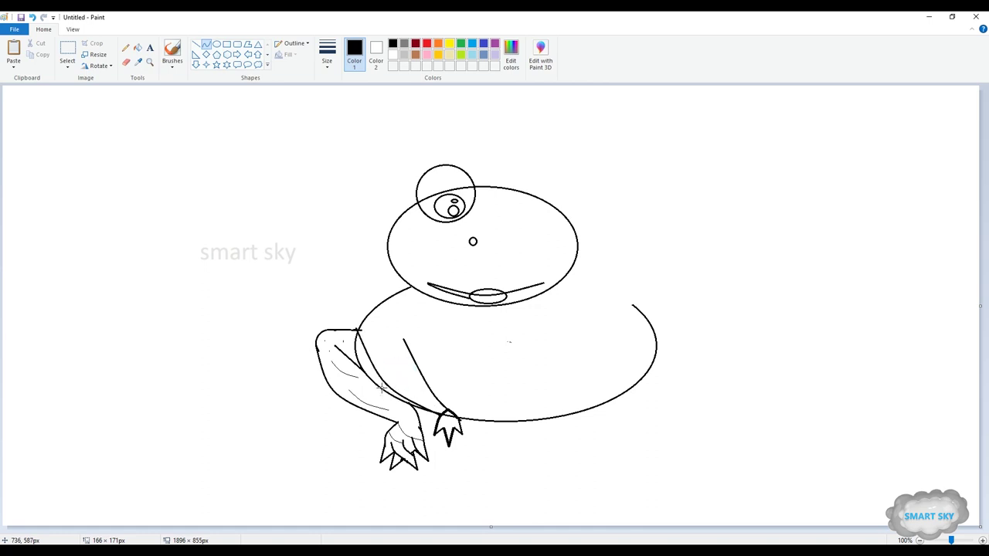
click(126, 62)
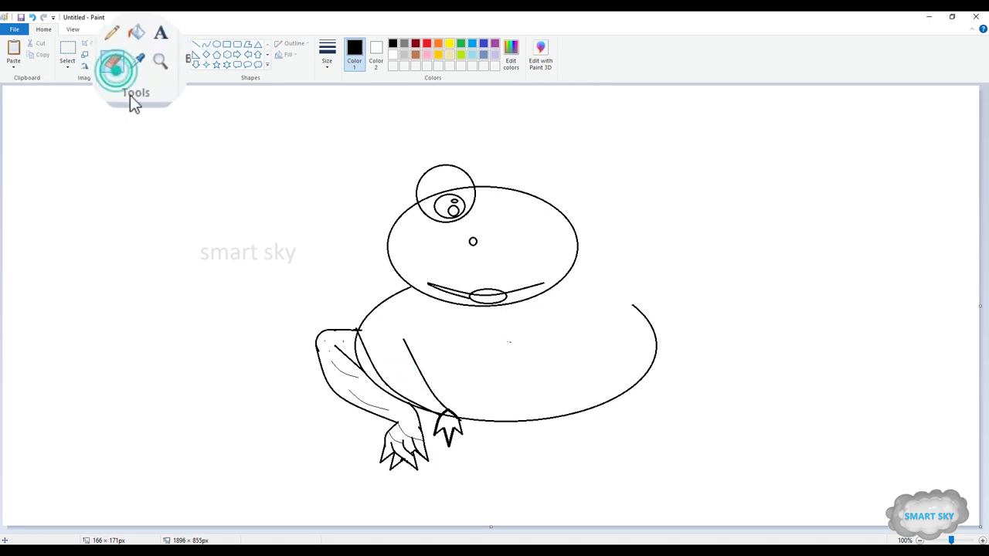
click(448, 415)
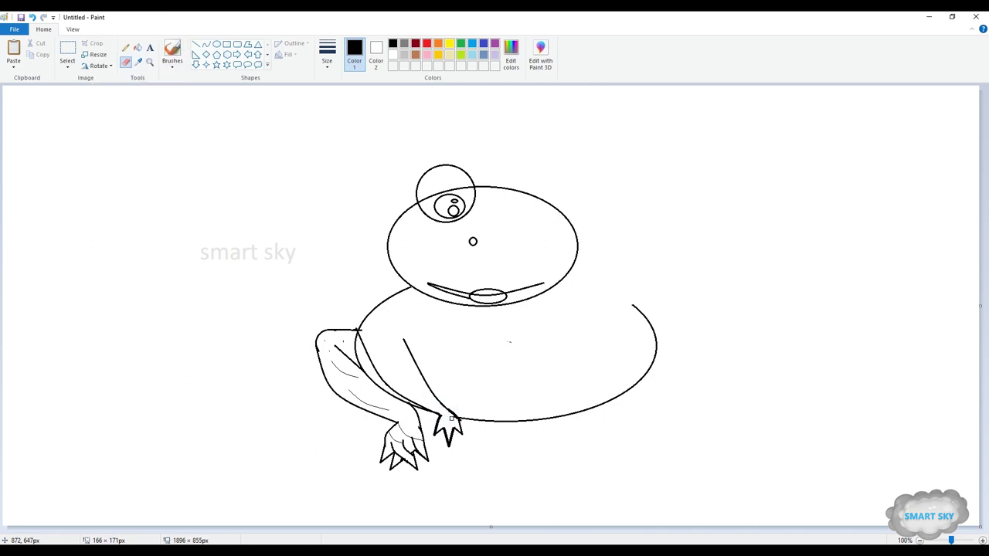
Step: Draw a belly ellipse about 259 × 160 px on the body and a circle about 156 × 157 px around the eye
click(217, 44)
click(135, 213)
drag(177, 236, 267, 292)
drag(215, 266, 242, 276)
drag(326, 305, 500, 376)
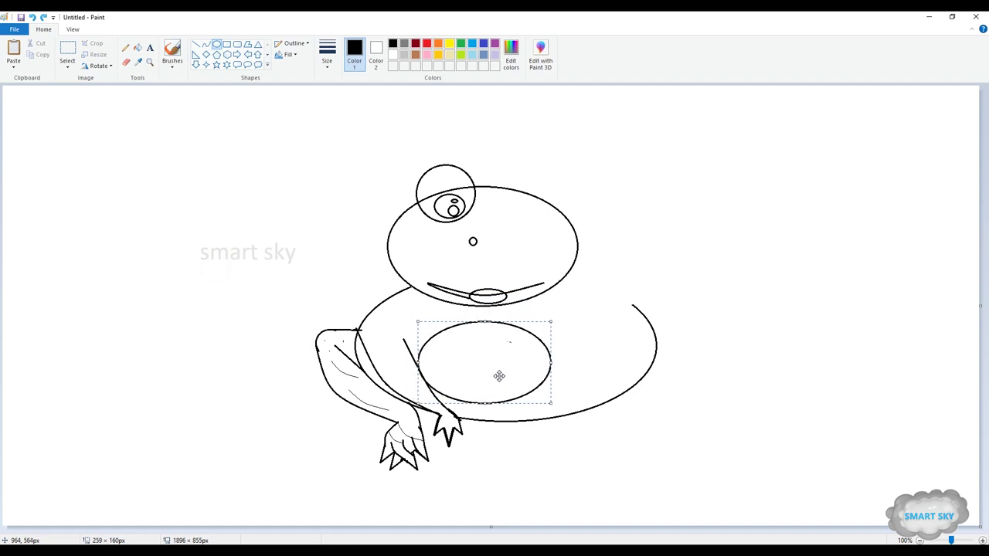
click(217, 44)
mouse_move(407, 159)
mouse_down()
mouse_move(486, 238)
mouse_move(462, 213)
mouse_up()
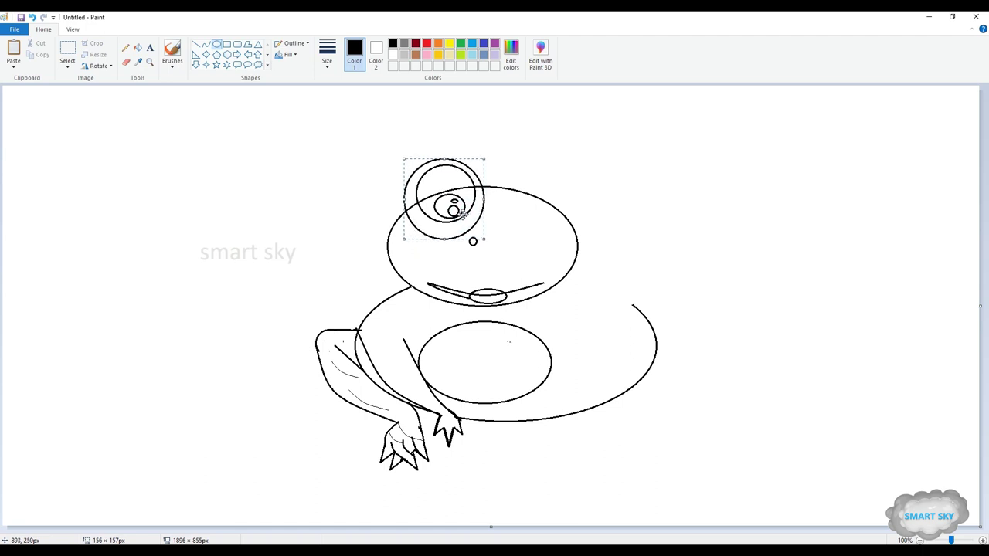
Step: Erase the part of the outer eye circle inside the face and the lower arc of the belly ellipse
click(126, 62)
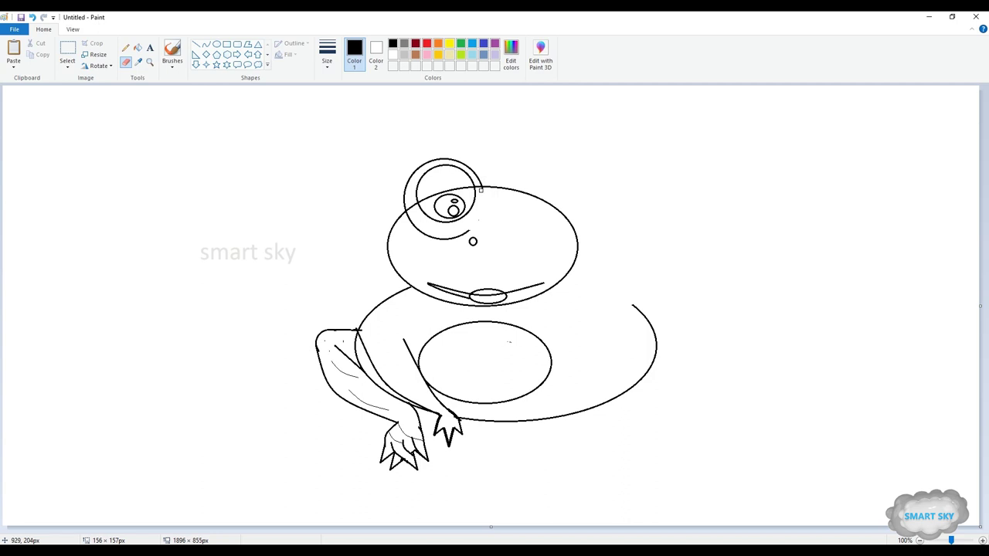
drag(410, 217, 425, 233)
drag(451, 396, 479, 402)
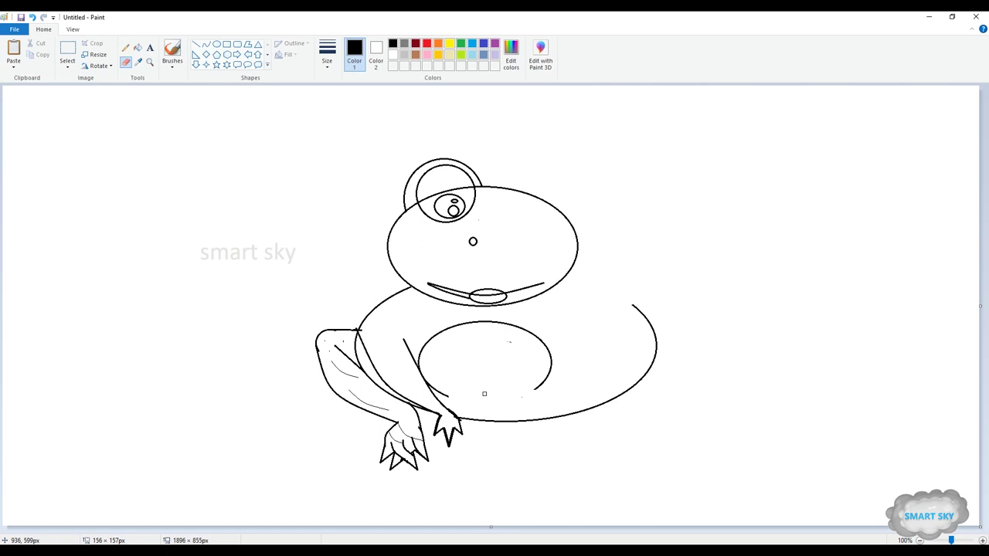
drag(450, 396, 443, 392)
Step: Draw two crease curves in the thinnest line on the front leg, the upper one about 61 × 76 px
click(206, 44)
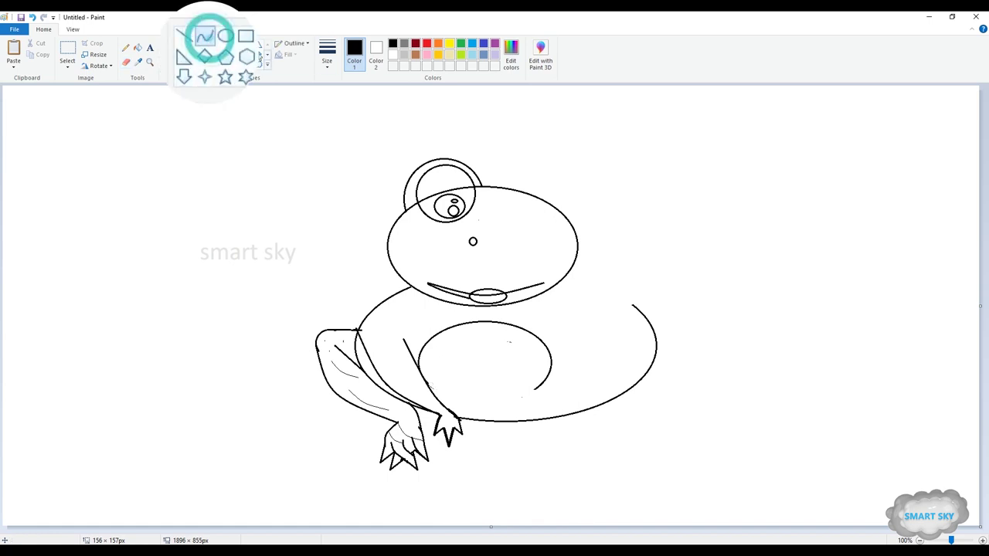
click(328, 62)
click(335, 95)
drag(395, 365, 437, 401)
click(422, 392)
drag(388, 337, 419, 377)
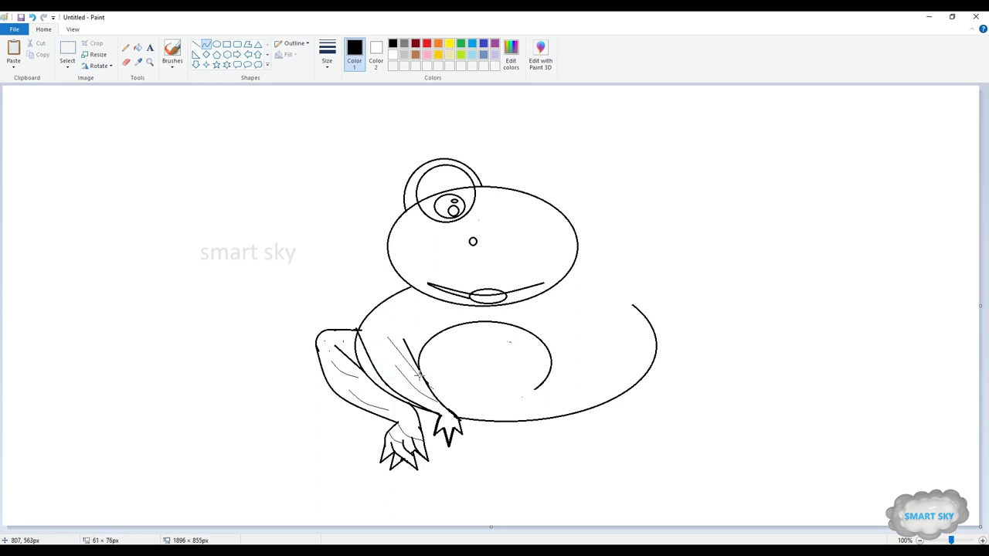
click(404, 360)
Step: Select the left half of the frog, cut at the face's middle, and move it away from the right half
click(67, 51)
drag(285, 132, 487, 493)
drag(438, 342, 204, 322)
Step: Turn off transparent selection and cover the remaining right half of the frog with a blank area about 301 × 688 px
drag(731, 150, 887, 504)
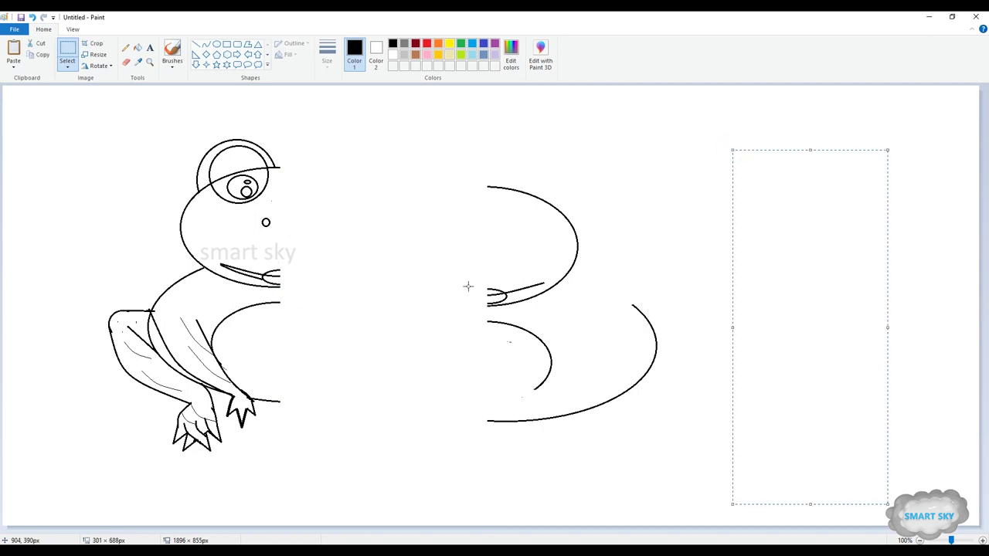
click(67, 66)
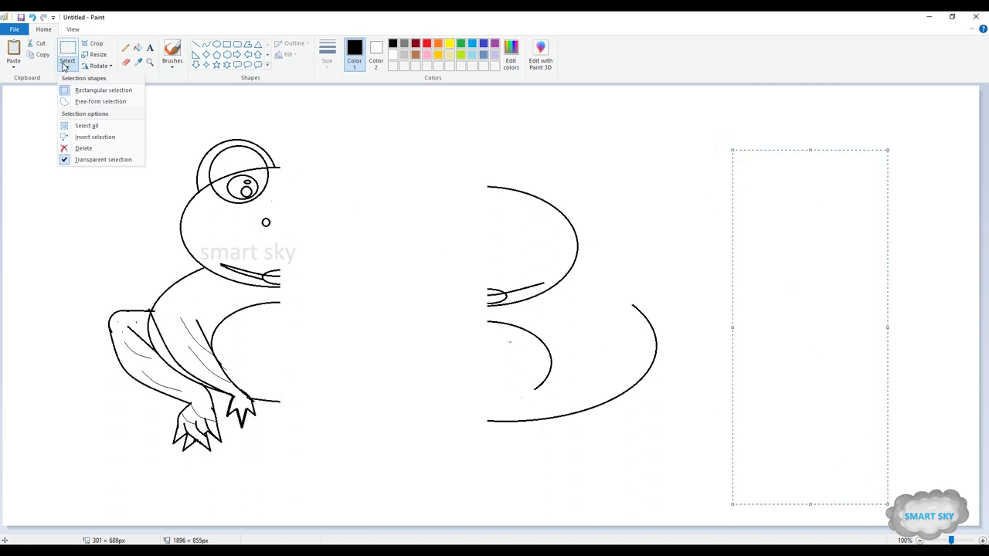
click(97, 158)
drag(731, 328, 459, 324)
click(398, 247)
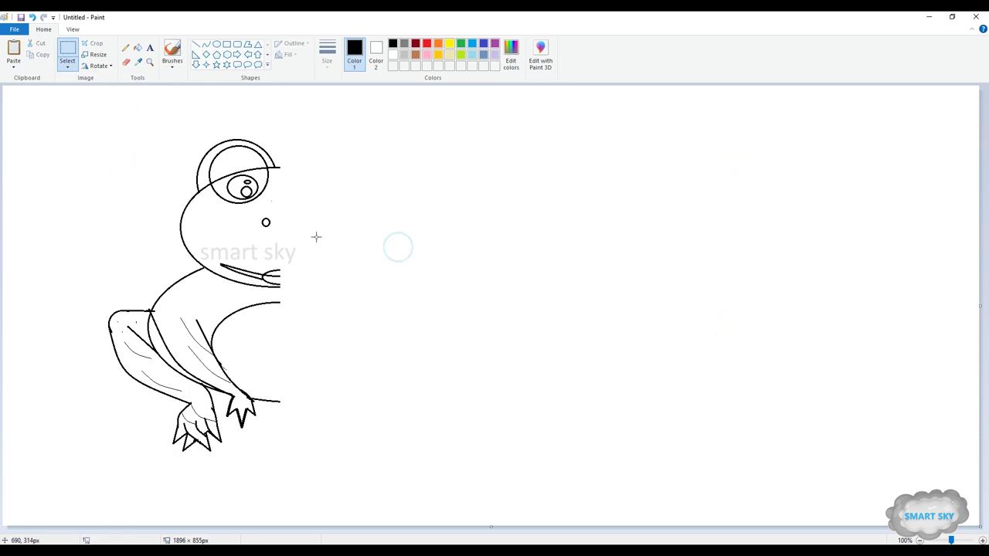
Step: Move the half frog, selected as about 435 × 698 px, to the middle of the canvas and paste a copy of it
drag(81, 115, 305, 473)
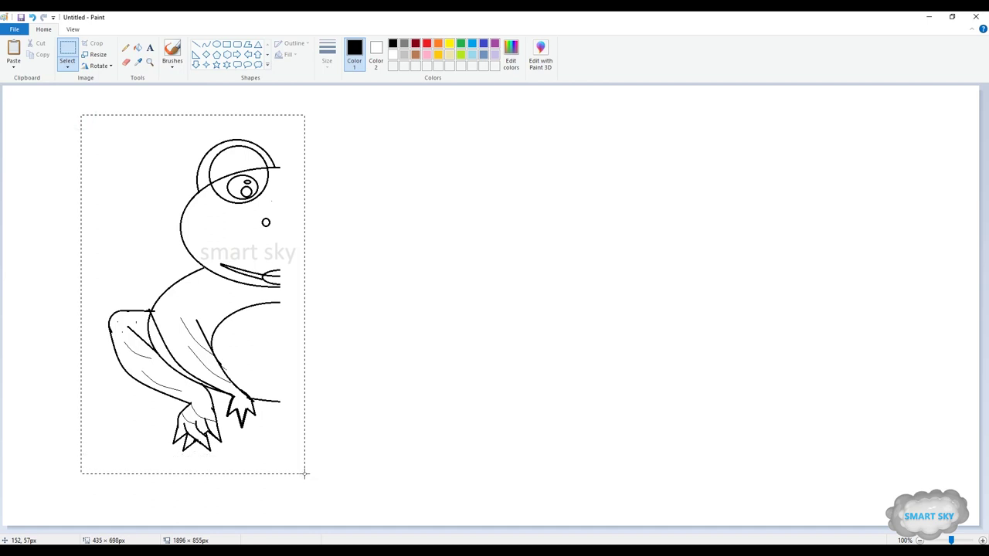
drag(220, 355, 410, 362)
key(ctrl+c)
key(ctrl+v)
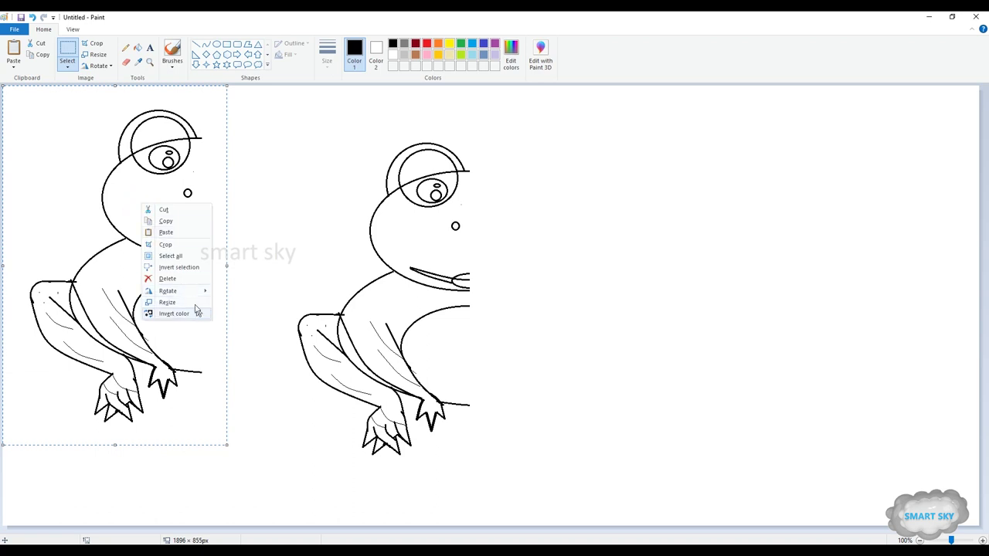
Step: Flip the pasted half horizontally and place it against the original as the frog's right half
mouse_move(201, 292)
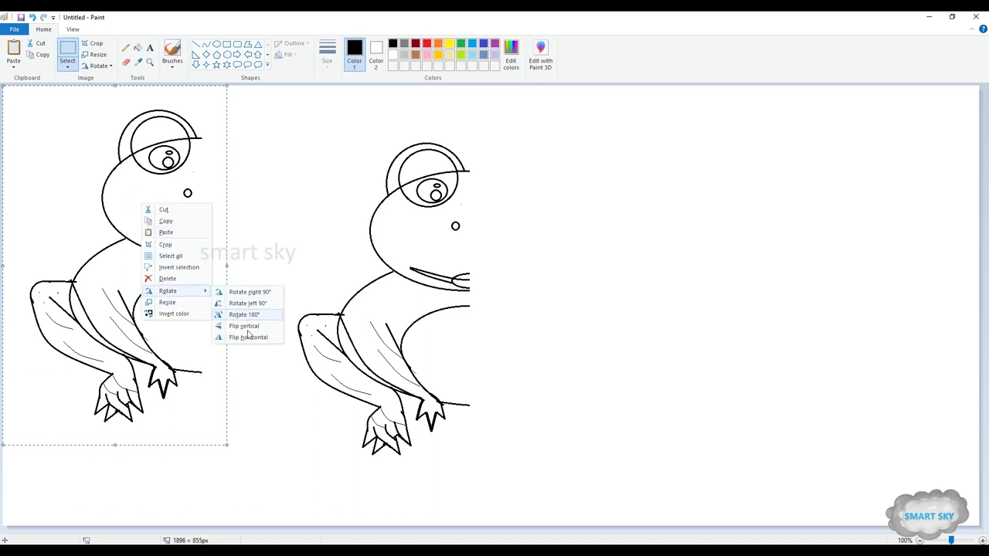
click(248, 337)
drag(117, 273, 532, 306)
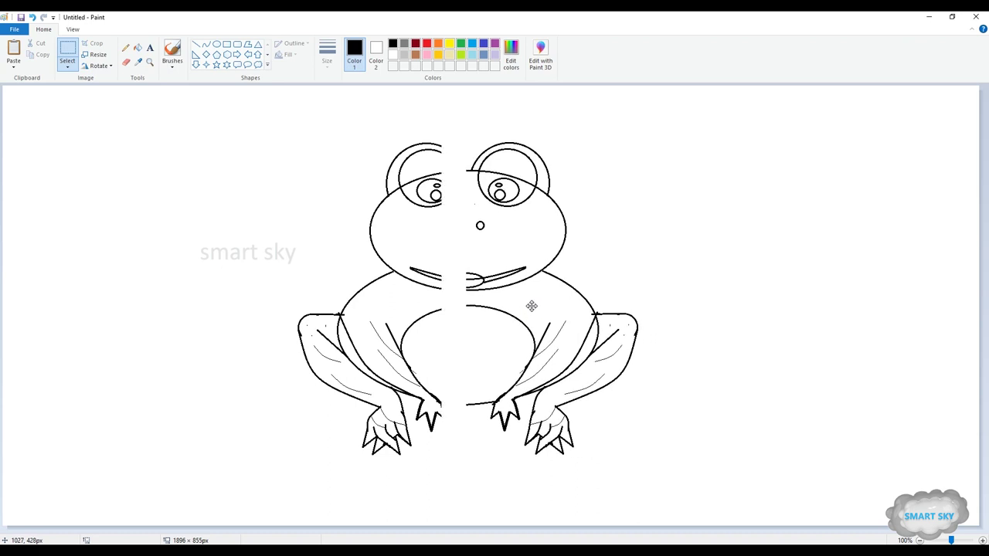
Step: Turn on transparent selection and shift the flipped half slightly to align it with the left half
click(68, 68)
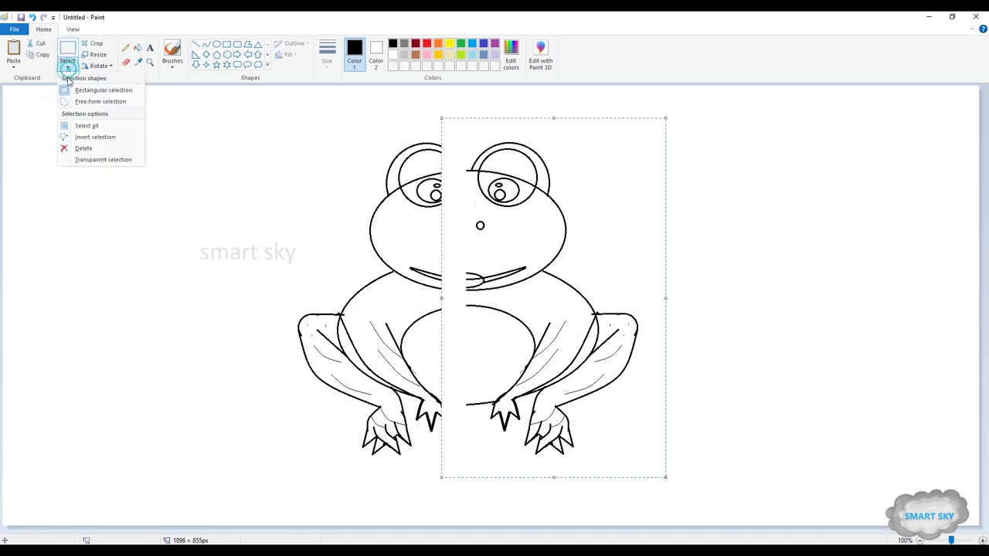
click(88, 160)
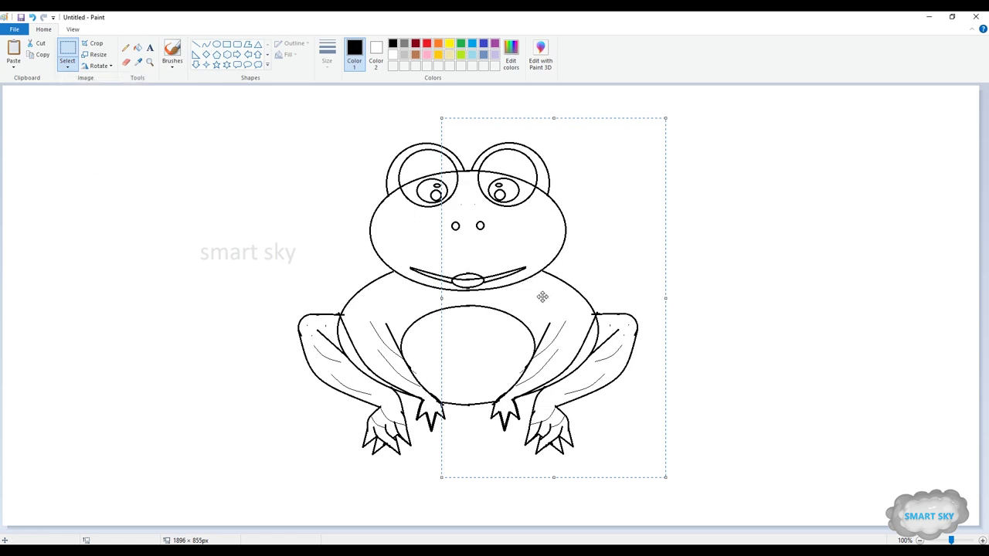
mouse_move(538, 294)
mouse_down()
mouse_move(550, 289)
mouse_move(541, 294)
mouse_up()
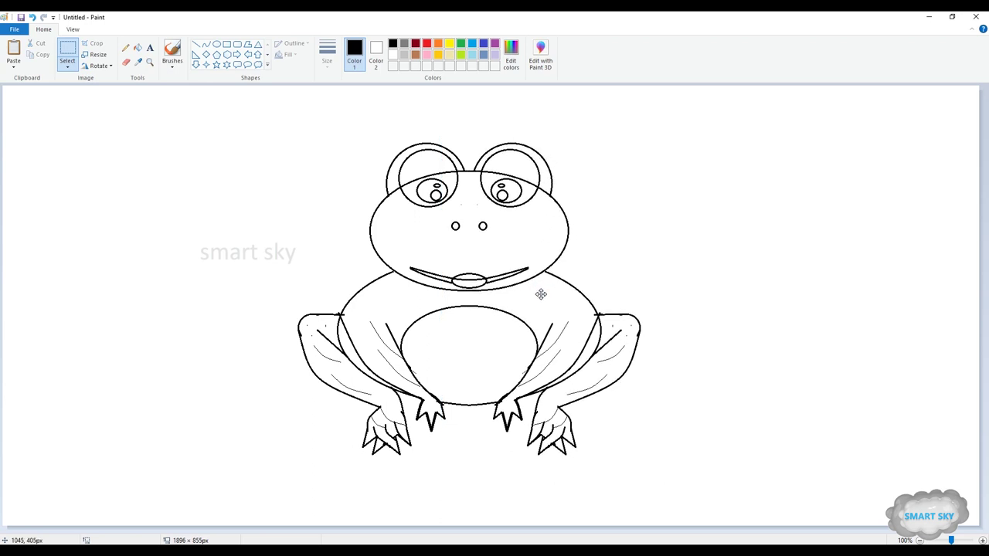
Step: Fill the pupils of both frog eyes with black, leaving the small highlight ovals white
click(137, 47)
click(426, 188)
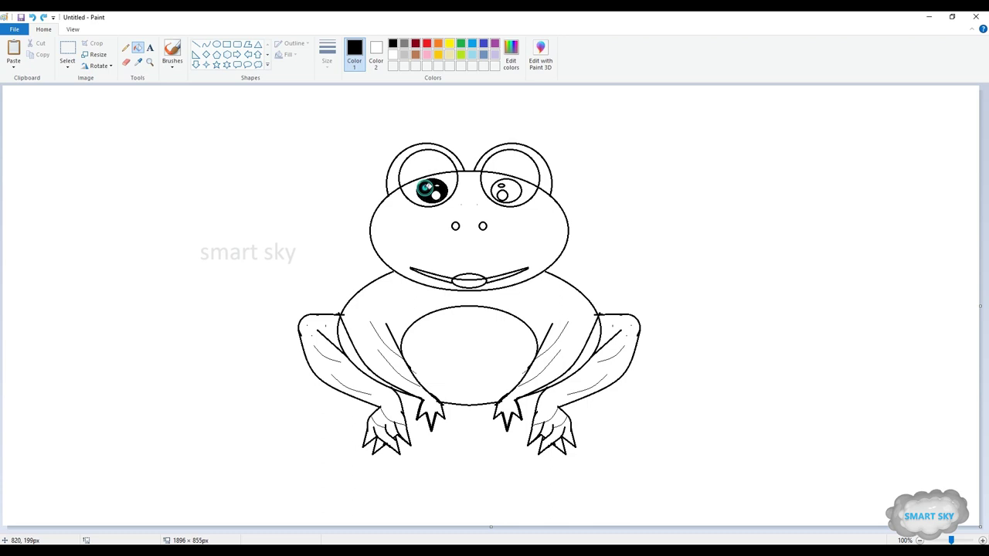
click(512, 188)
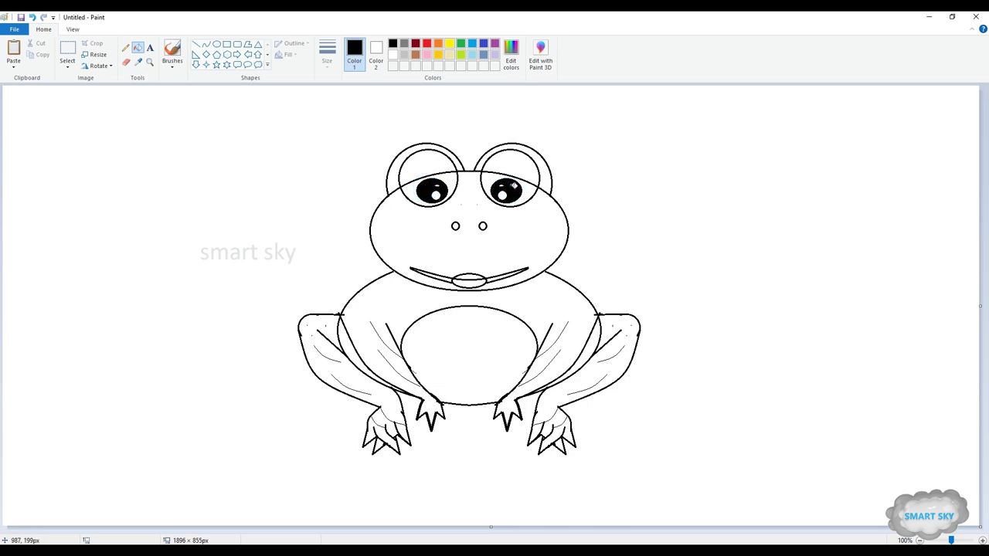
Step: Fill the frog's head, body, arms, hands, hind legs and feet with green, leaving the eyes, nostrils, mouth and belly unfilled
click(459, 44)
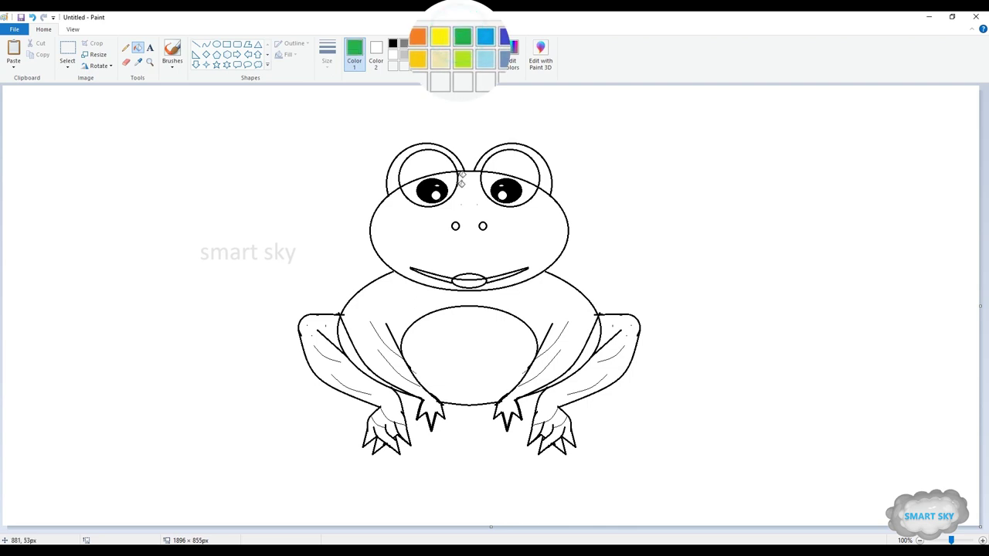
click(462, 183)
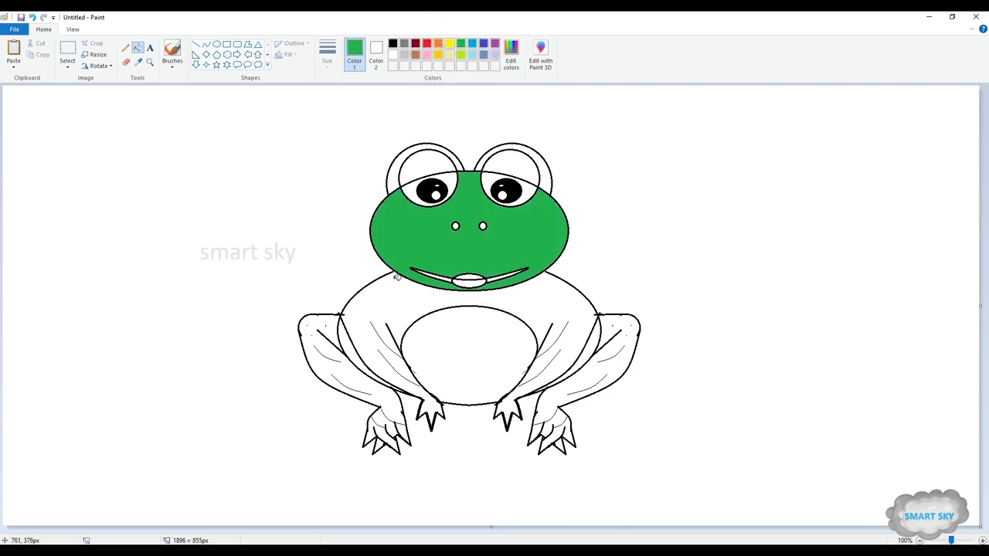
click(353, 347)
click(587, 354)
click(605, 361)
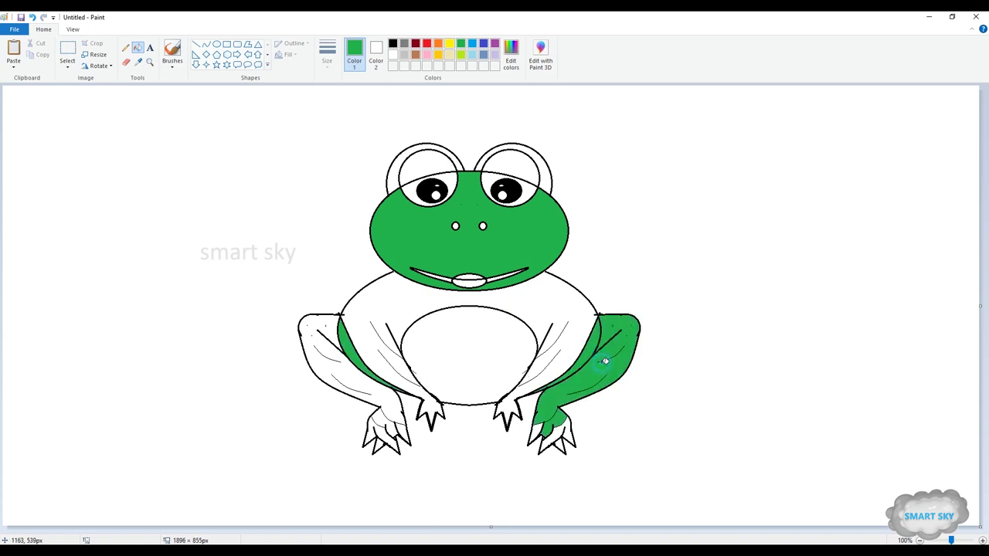
click(568, 433)
click(395, 414)
click(401, 430)
click(382, 437)
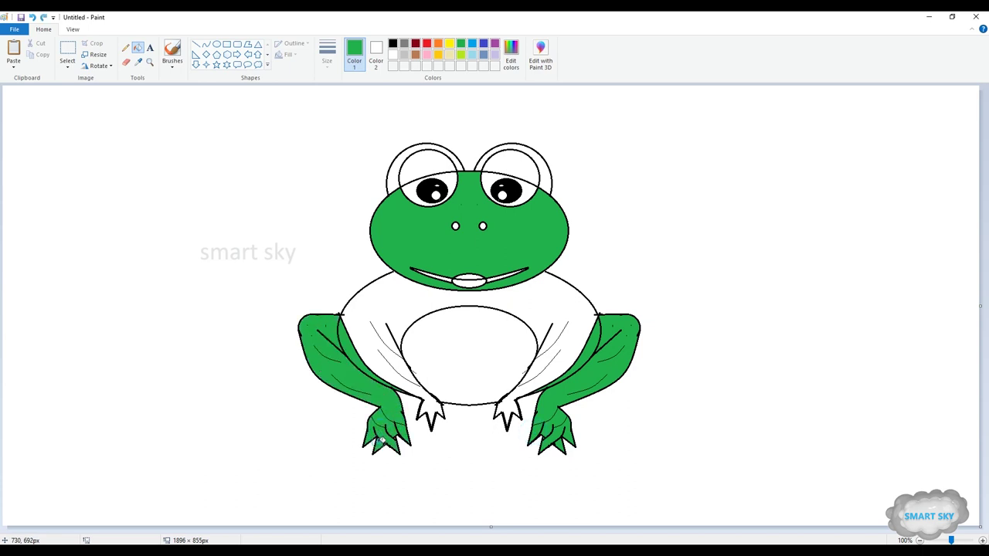
click(431, 408)
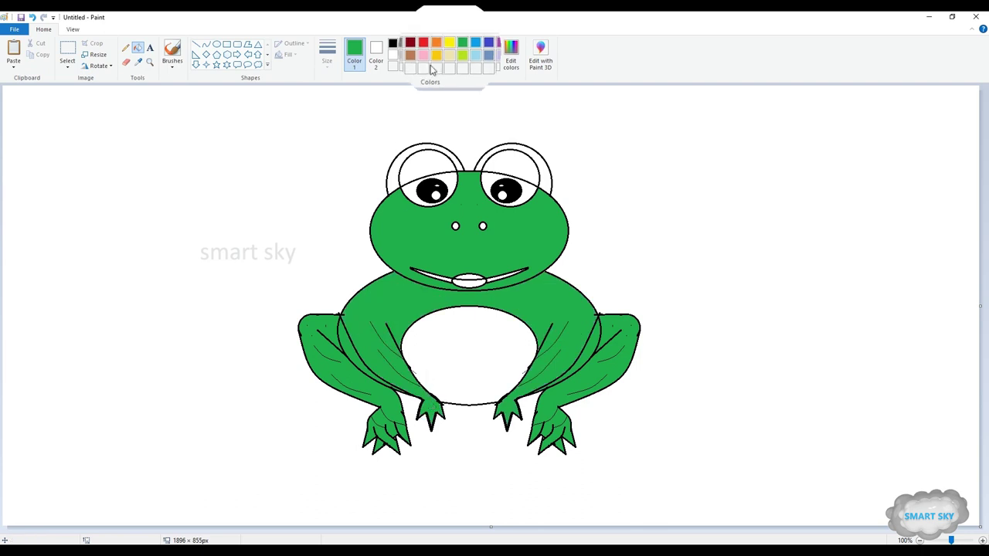
Step: Fill the frog's belly with yellow and the outer rims around both eyes with lime green
click(449, 43)
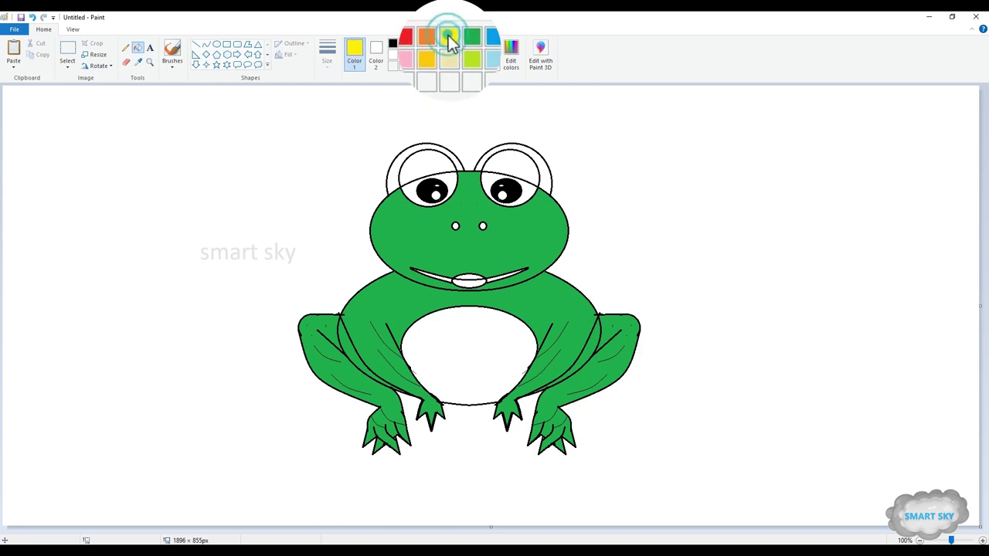
click(455, 324)
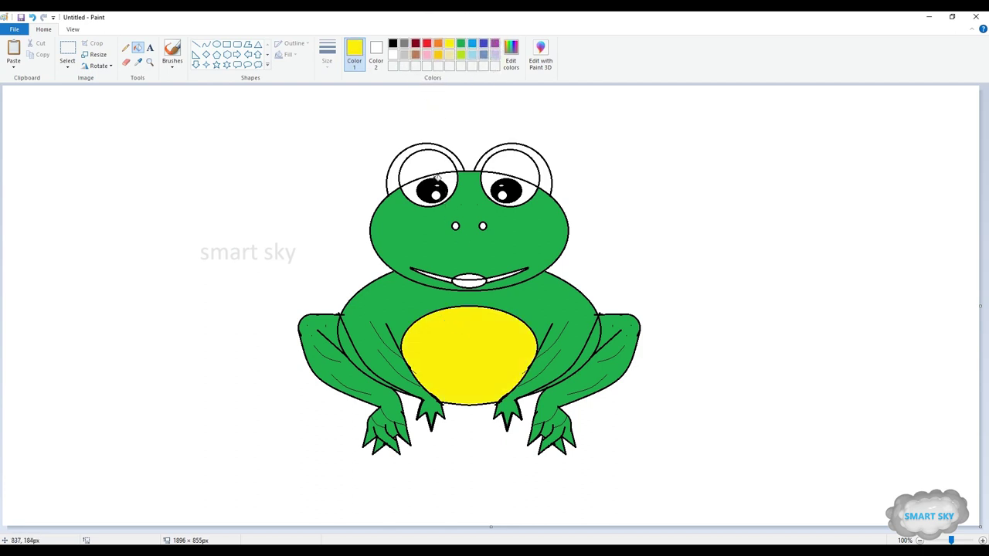
click(461, 54)
click(541, 166)
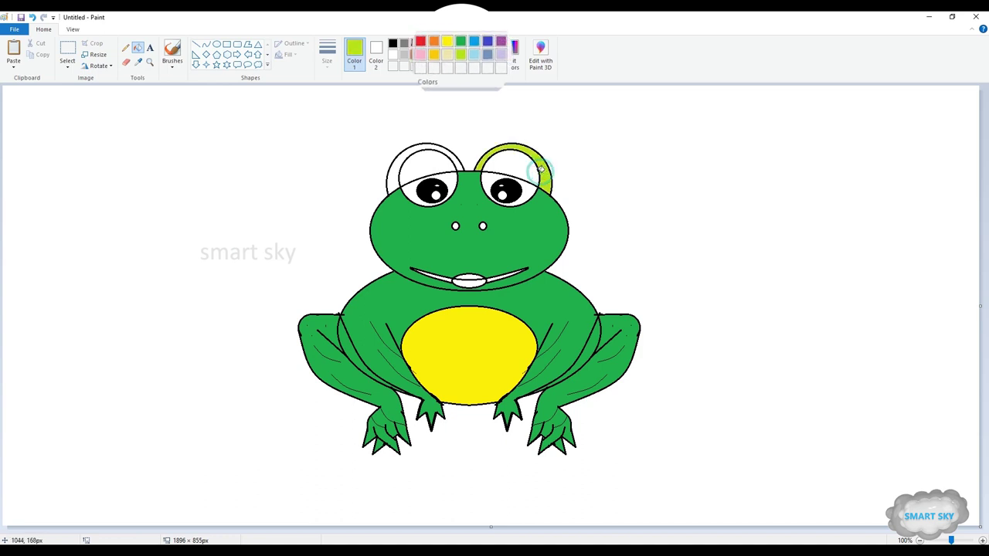
click(448, 149)
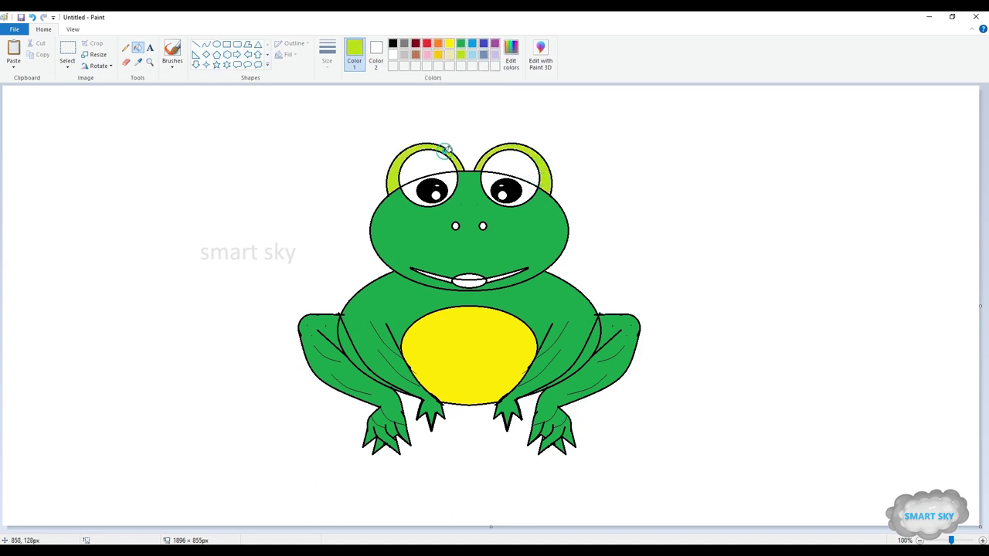
Step: Fill the upper part of both eyes with light pink as eyelids
click(436, 59)
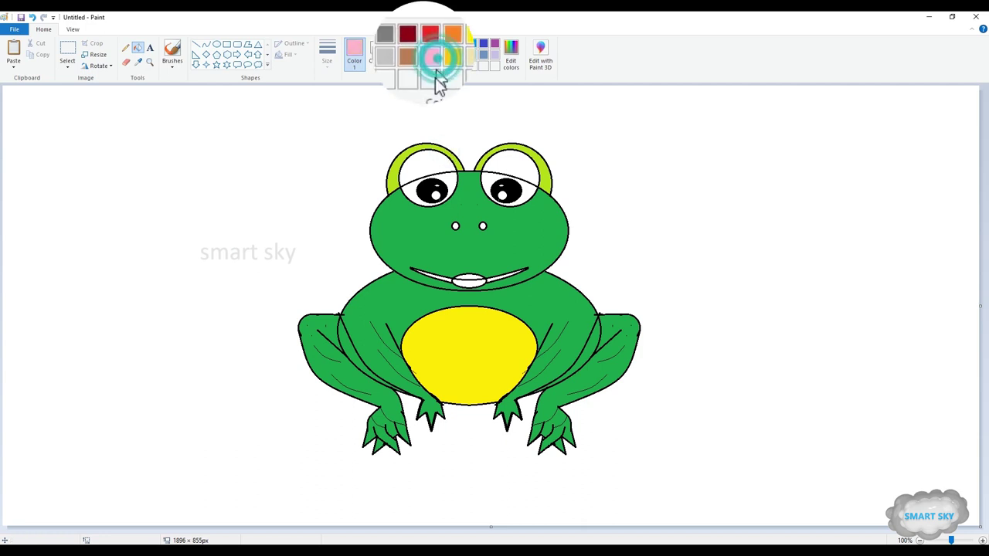
click(438, 159)
click(522, 164)
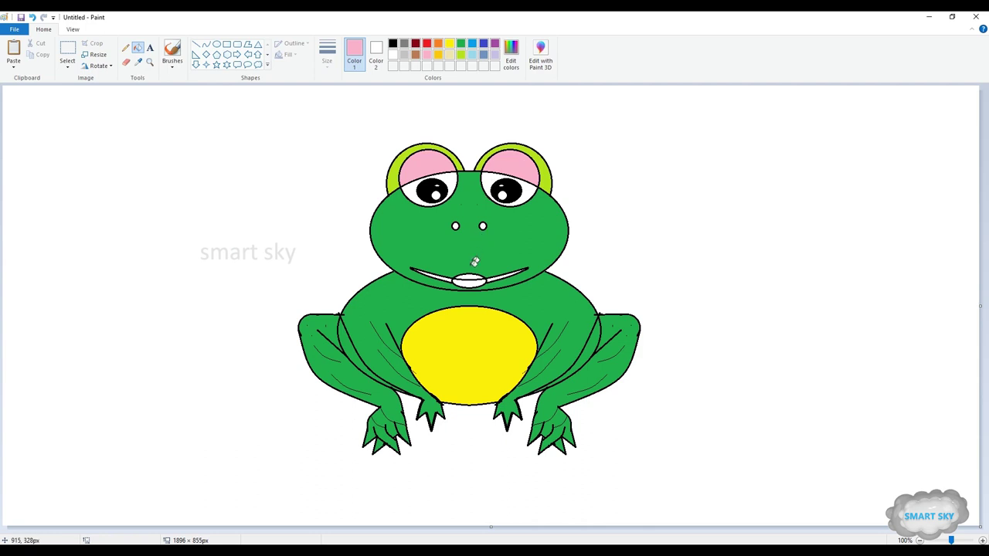
Step: Fill the tongue with light pink and both sides of the mouth with red
click(469, 280)
click(426, 44)
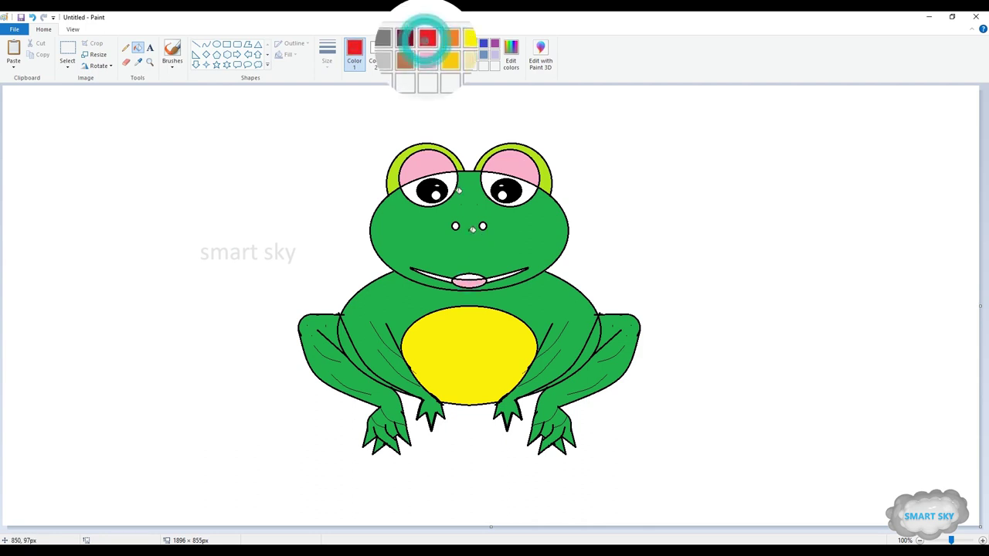
click(498, 276)
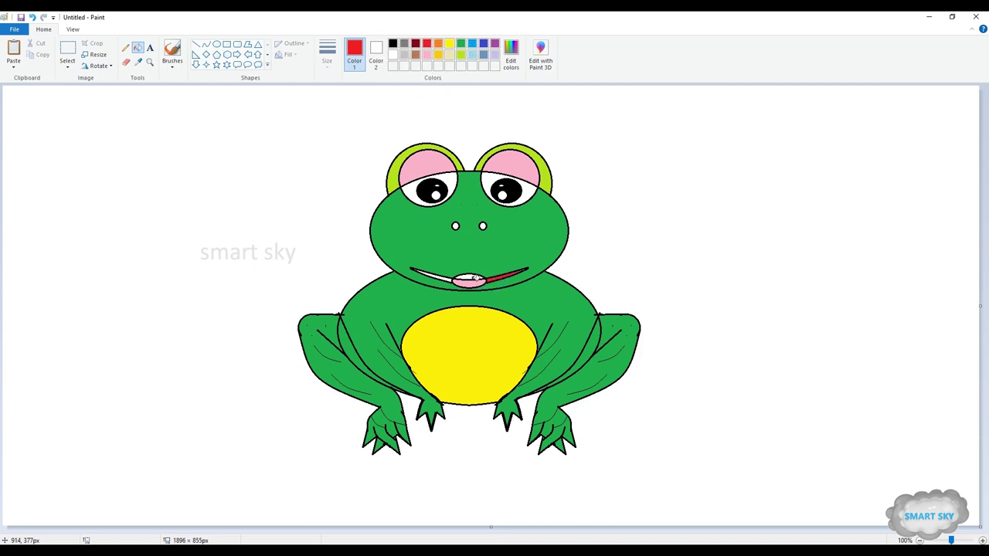
click(448, 278)
Step: Recolor both sides of the mouth light pink and the tongue red
click(427, 55)
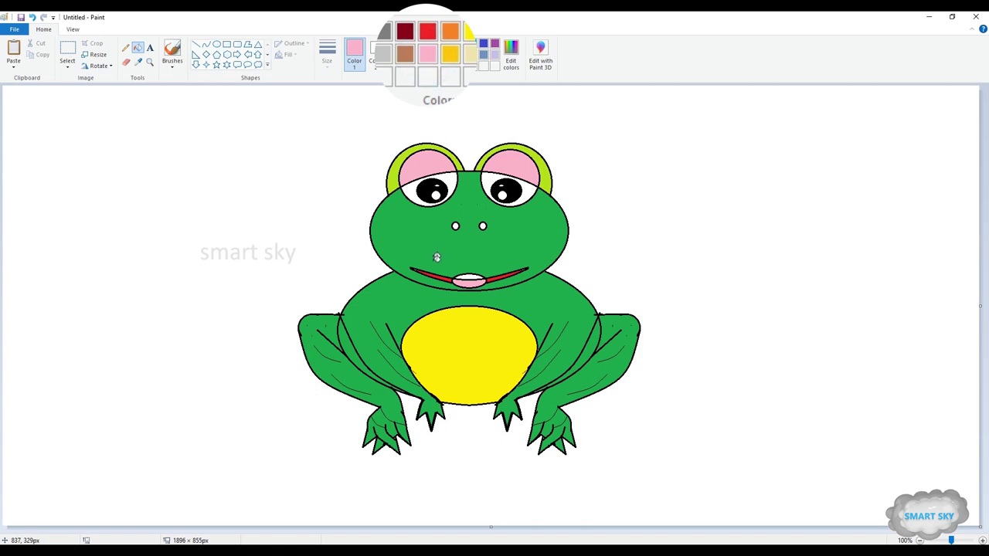
click(447, 278)
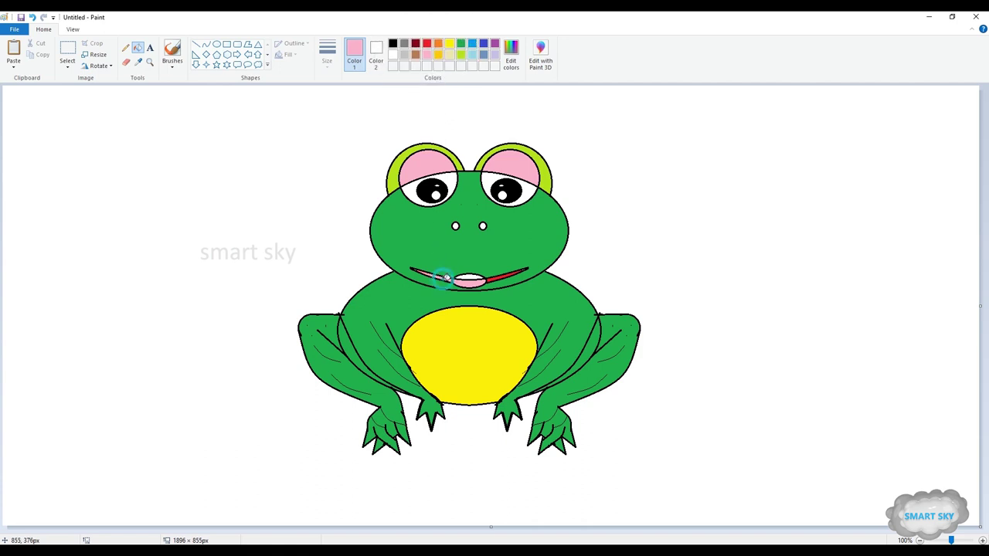
click(495, 277)
click(427, 44)
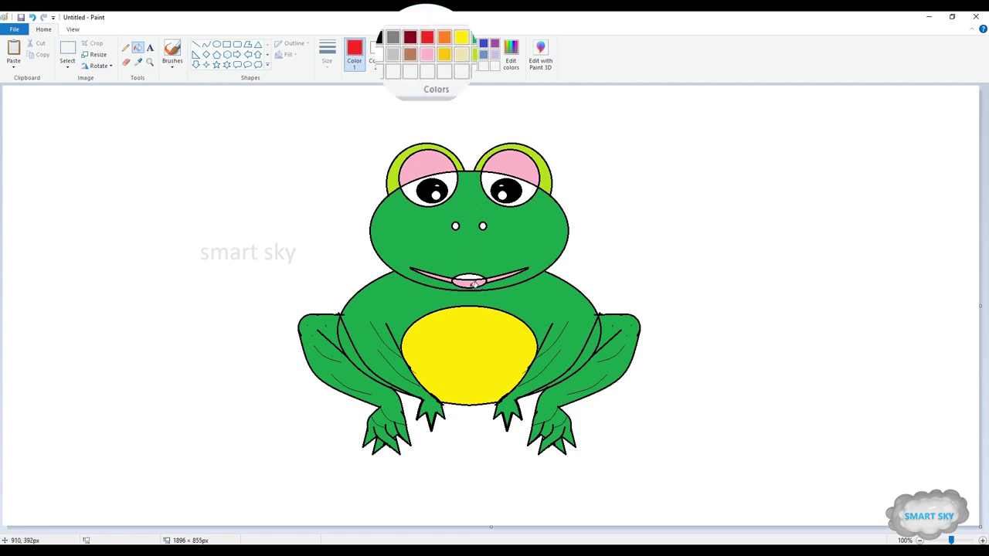
click(465, 281)
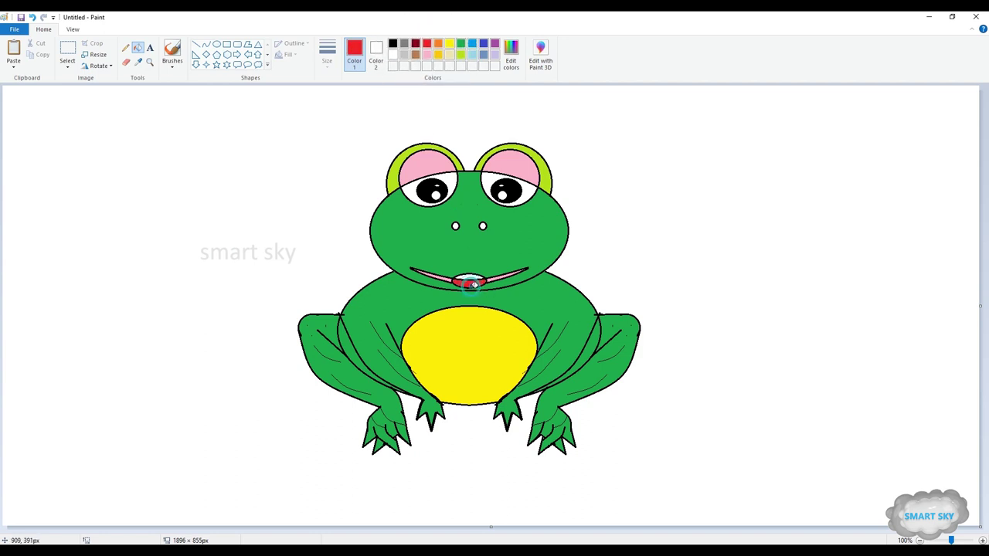
Step: Fill both of the frog's nostrils with light pink
click(427, 55)
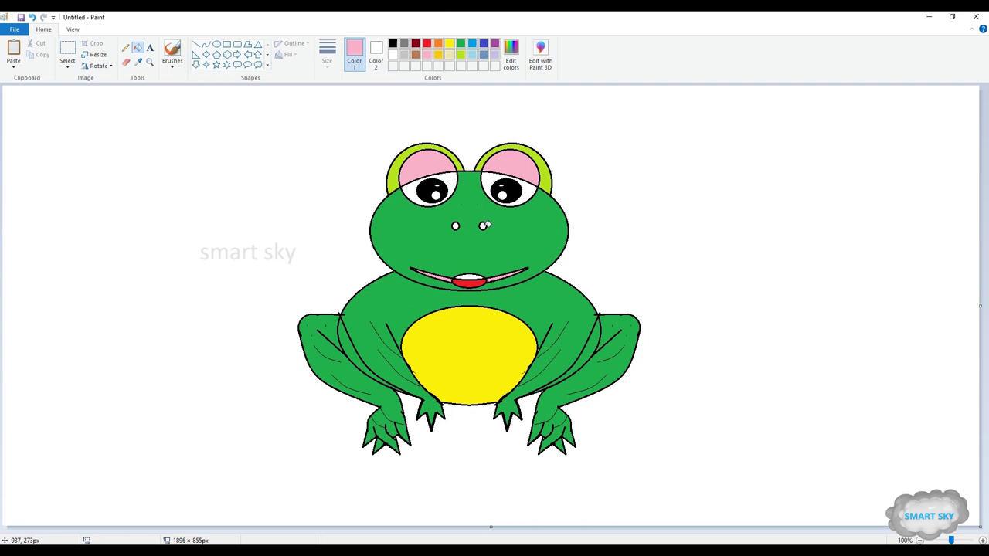
click(483, 226)
click(456, 226)
Step: Fill the narrow body areas between the arms and hind legs, and both nostrils, with pale beige
click(449, 55)
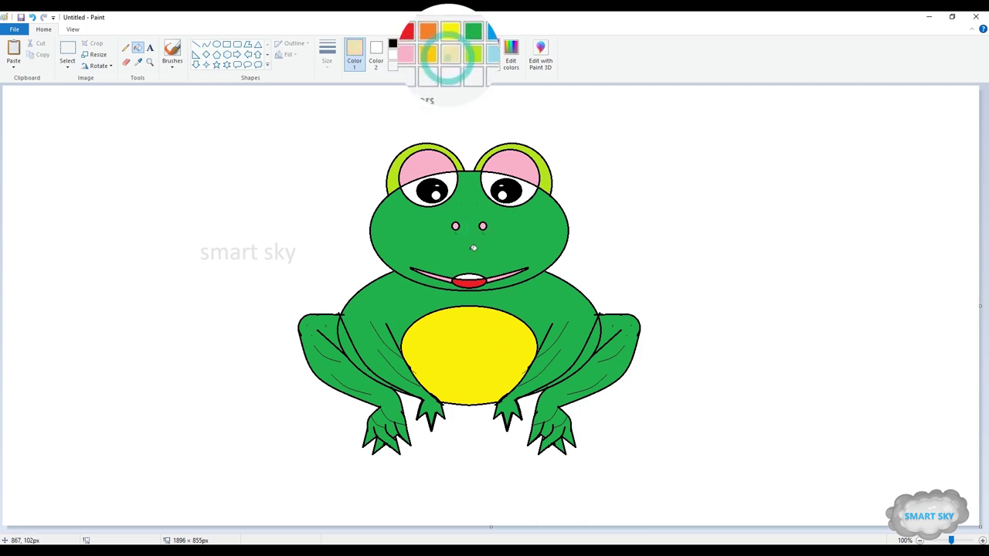
click(589, 350)
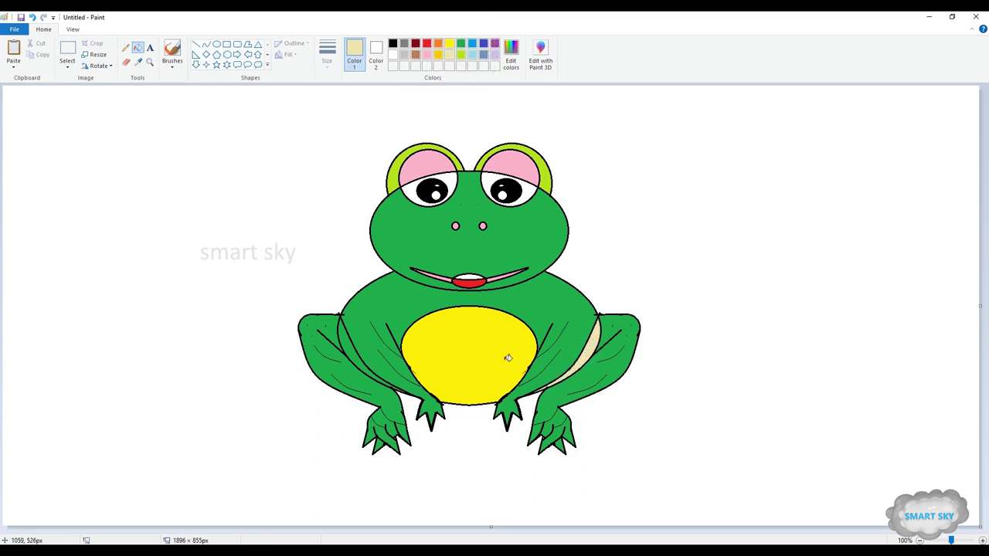
click(355, 350)
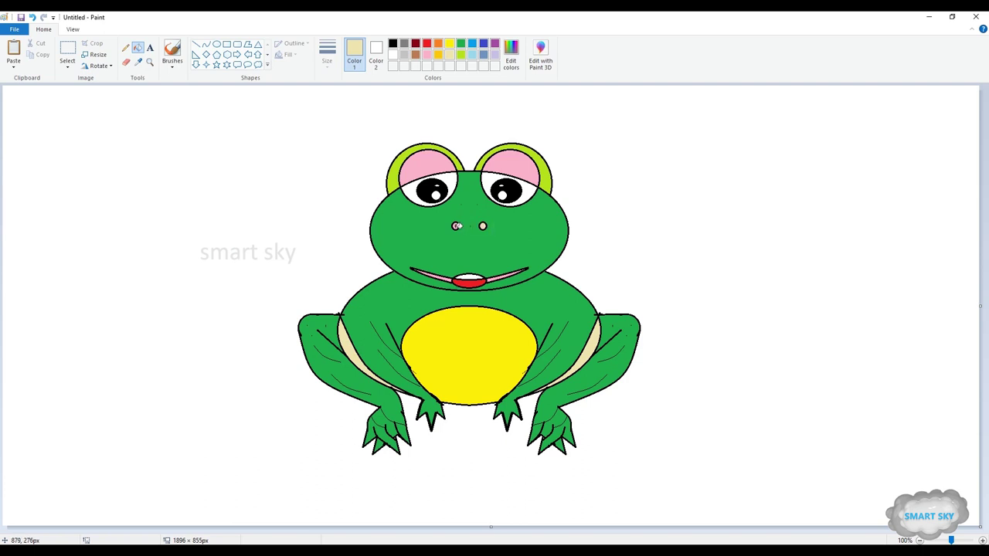
Step: Erase the part of the tongue oval above the mouth line and fill the erased patch with the head's green
click(126, 62)
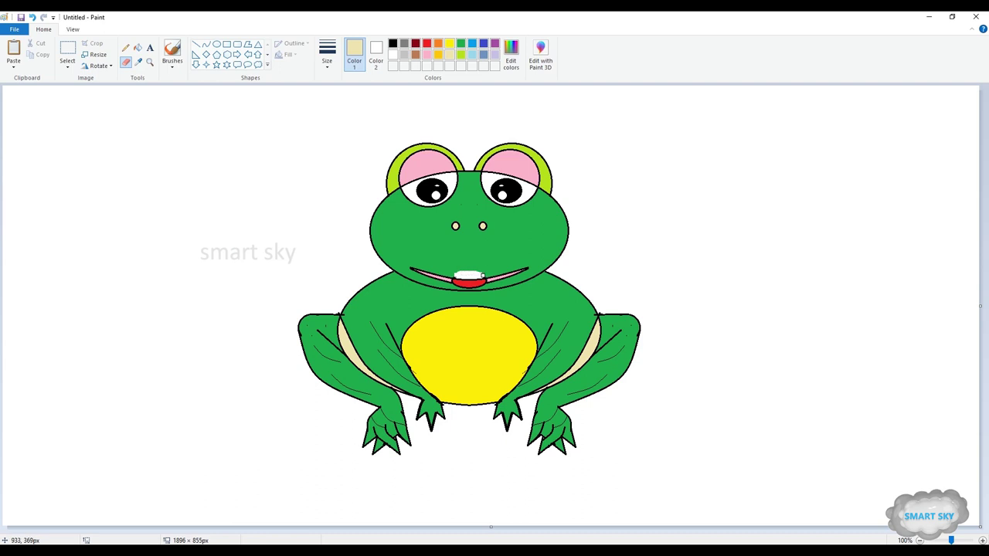
click(137, 47)
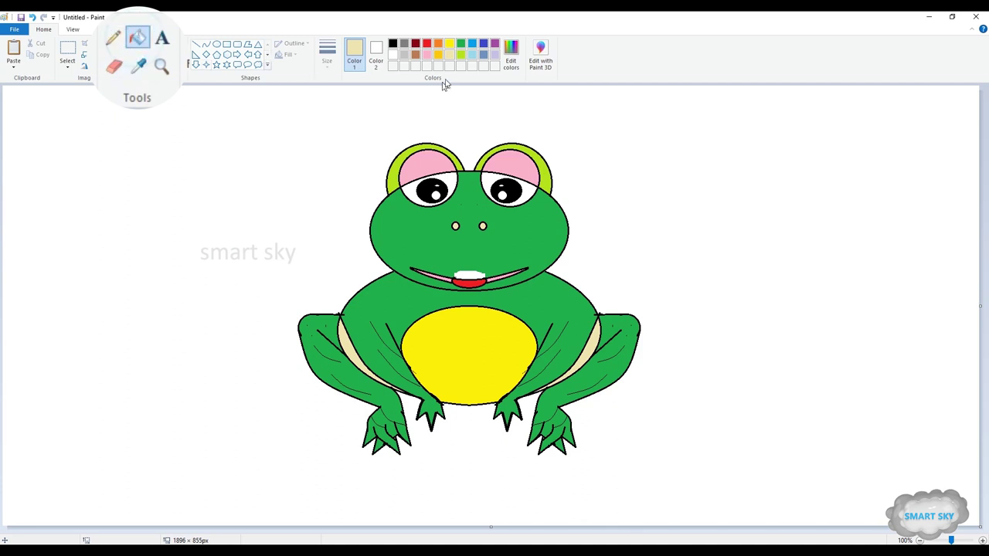
click(461, 43)
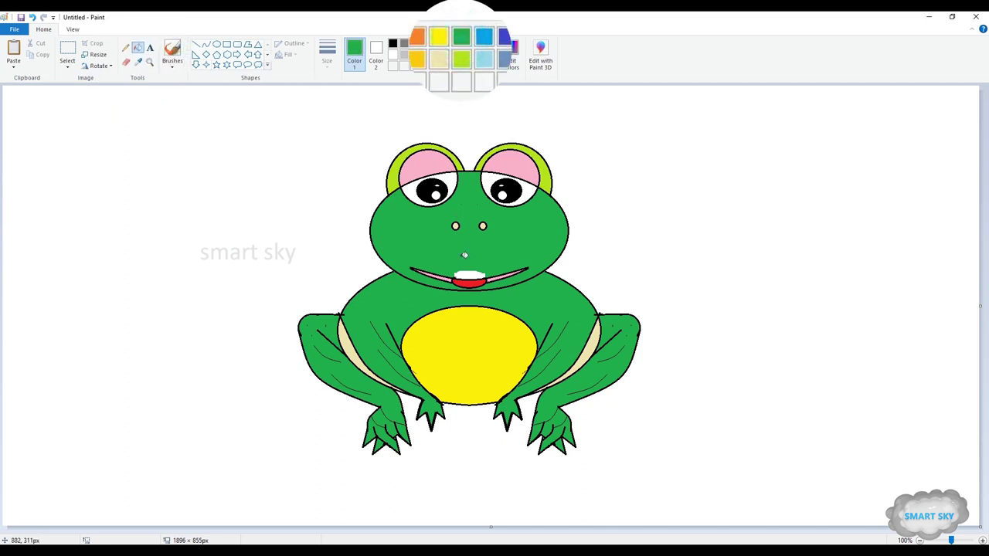
click(468, 275)
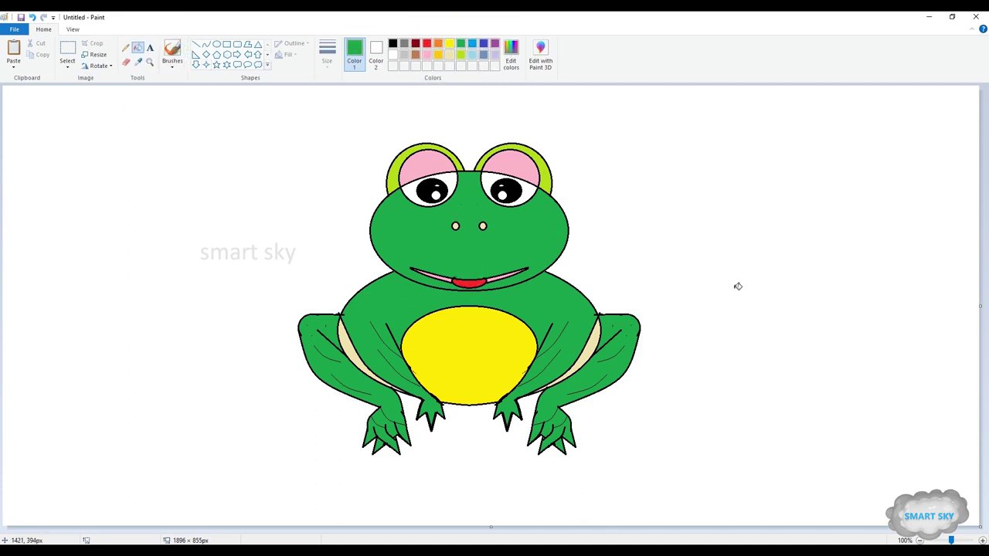